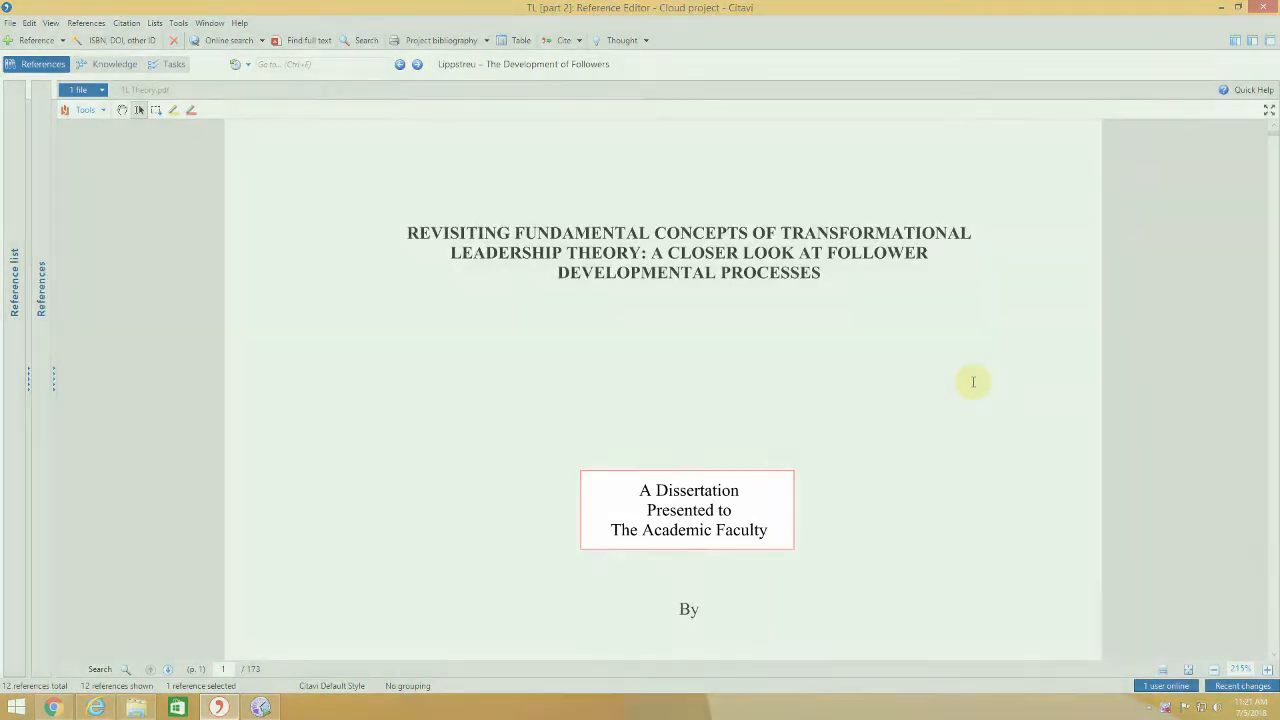
# Step: Set the reference type of "The Development of Followers into Transformational Leaders" to Thesis, adding Thesis to the favorite reference types
pyautogui.click(1236, 41)
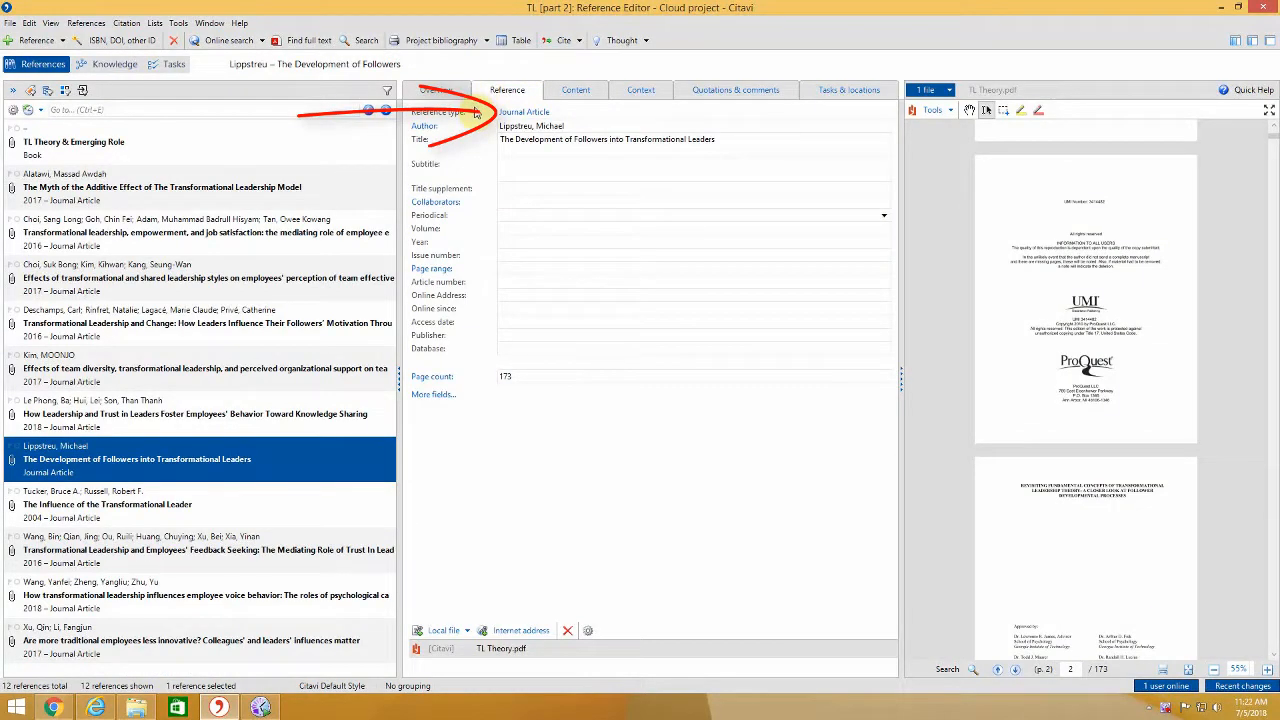
pyautogui.click(530, 114)
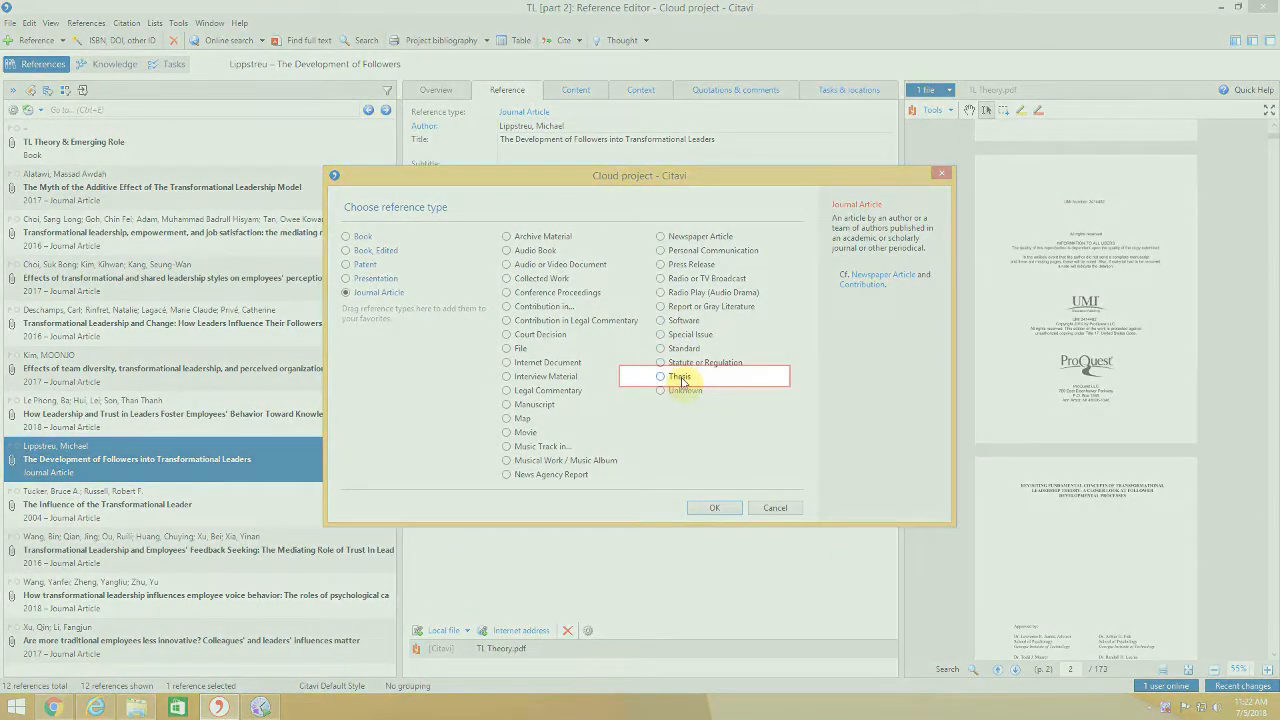
pyautogui.click(681, 378)
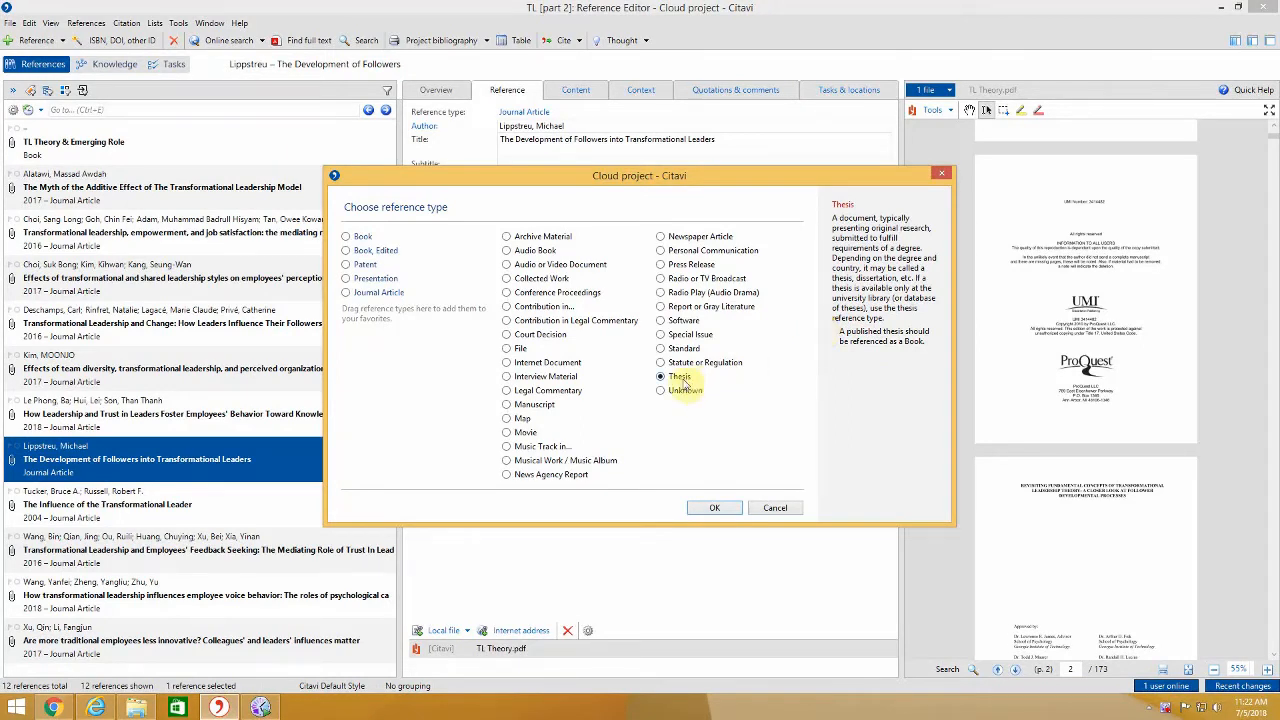
pyautogui.moveTo(678, 377); pyautogui.dragTo(432, 292)
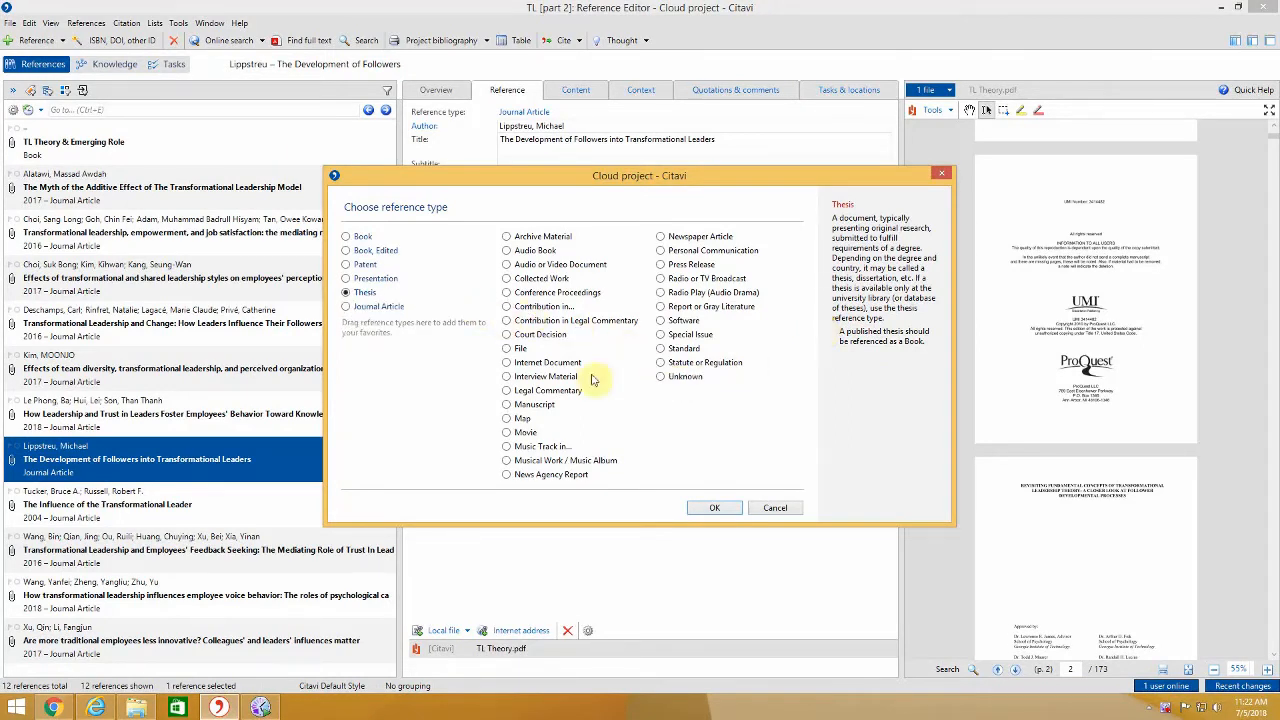
pyautogui.click(716, 510)
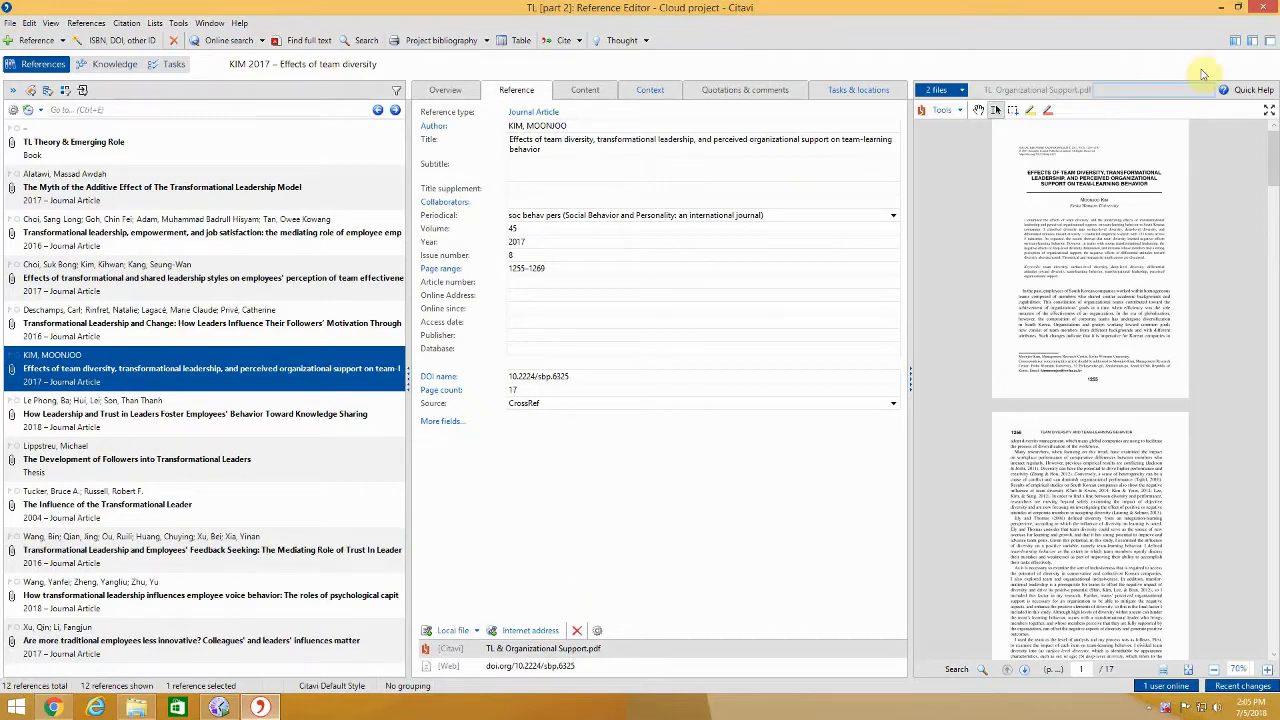
# Step: Check the author in the enlarged PDF of the team diversity article and re-enter the author's name with normal capitalization
pyautogui.click(1269, 43)
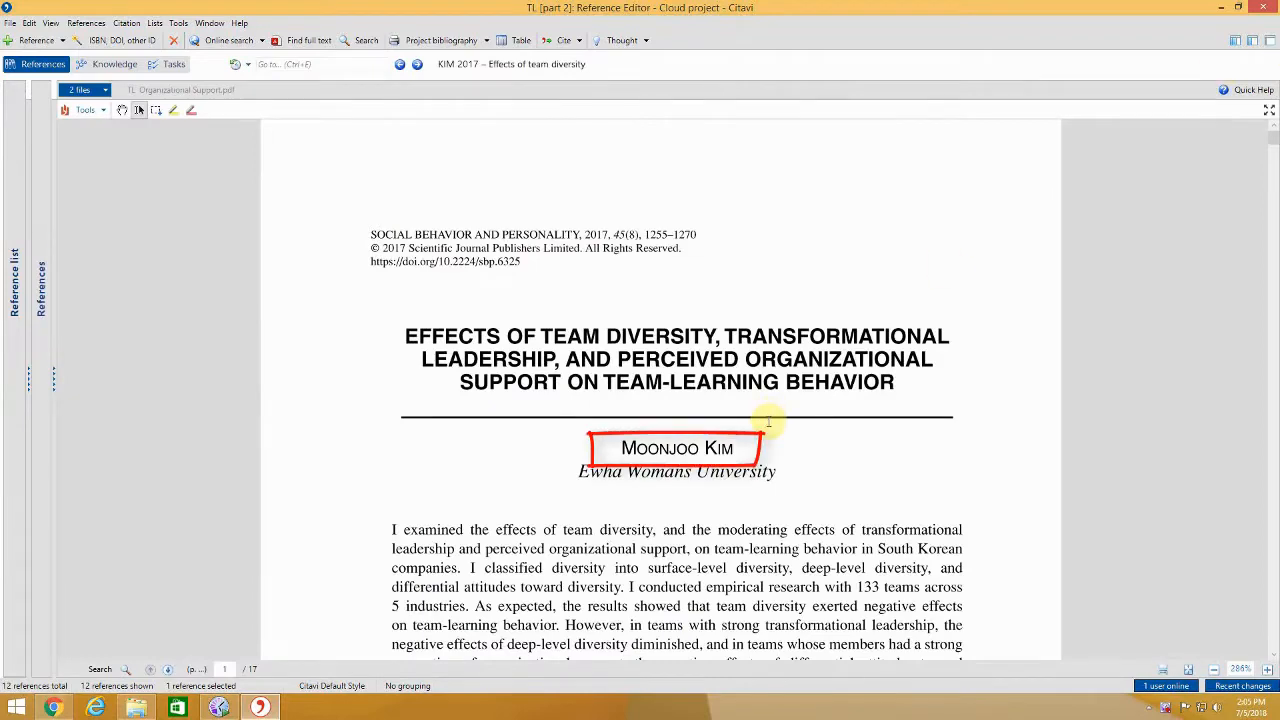
pyautogui.click(1236, 41)
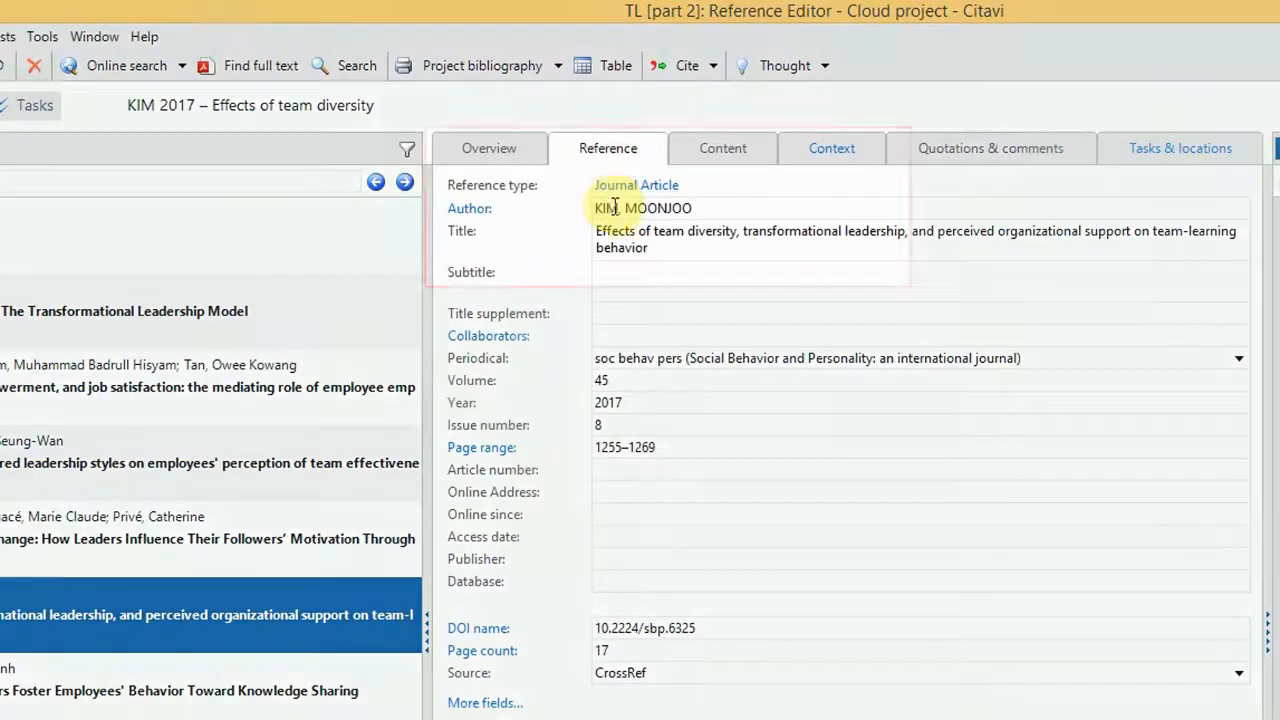
pyautogui.click(700, 207)
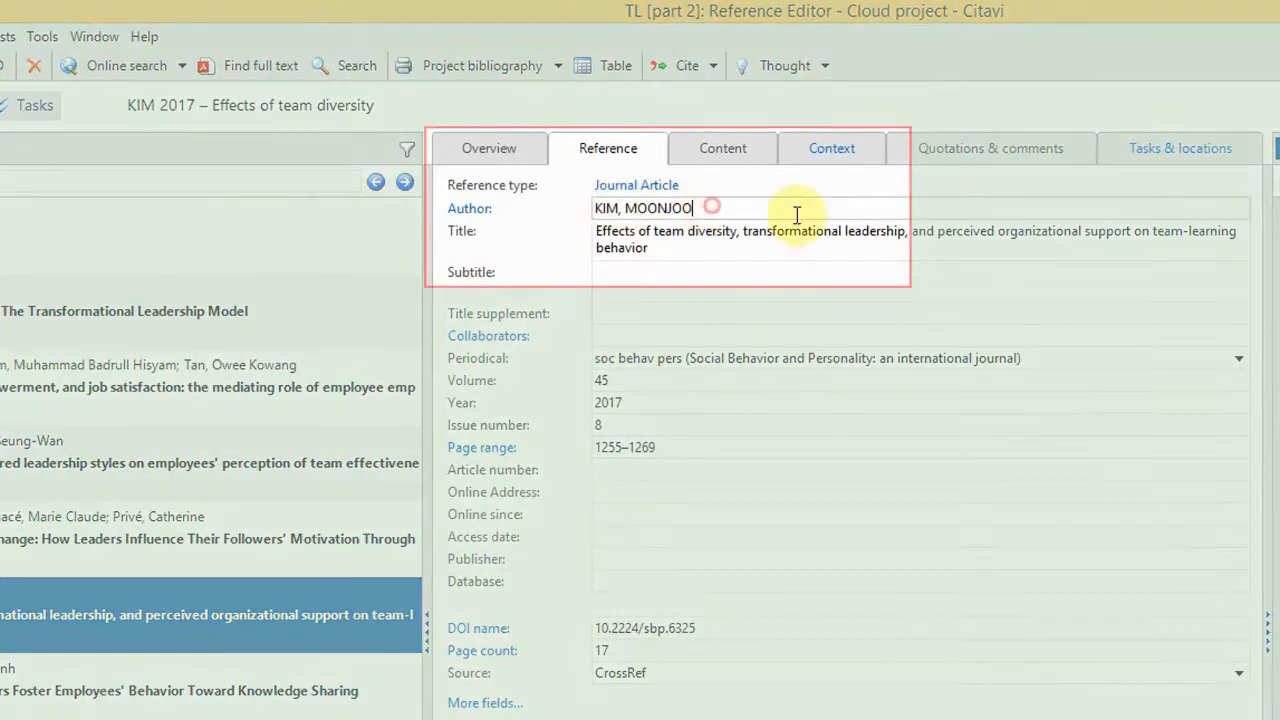
pyautogui.press('BackSpace')
pyautogui.press('BackSpace')
pyautogui.press('BackSpace')
pyautogui.press('BackSpace')
pyautogui.press('BackSpace')
pyautogui.press('BackSpace')
pyautogui.press('BackSpace')
pyautogui.press('BackSpace')
pyautogui.press('BackSpace')
pyautogui.press('BackSpace')
pyautogui.press('BackSpace')
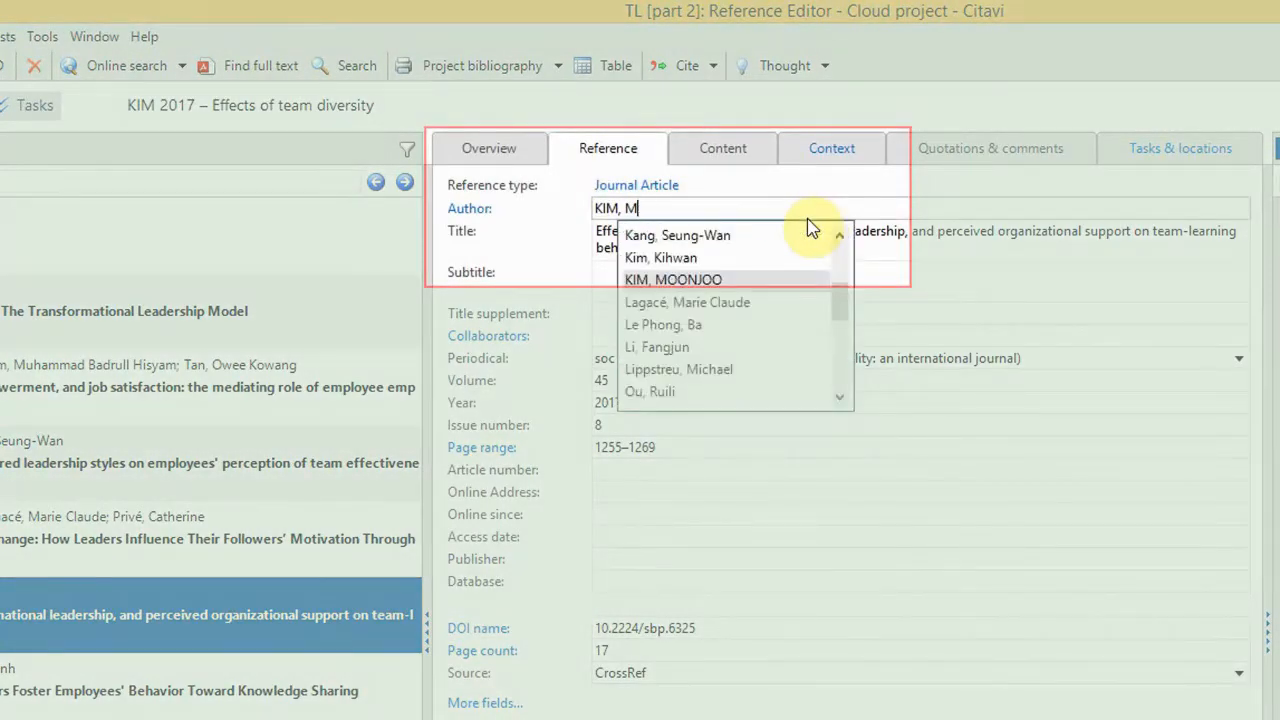
pyautogui.press('BackSpace')
pyautogui.write('Kim')
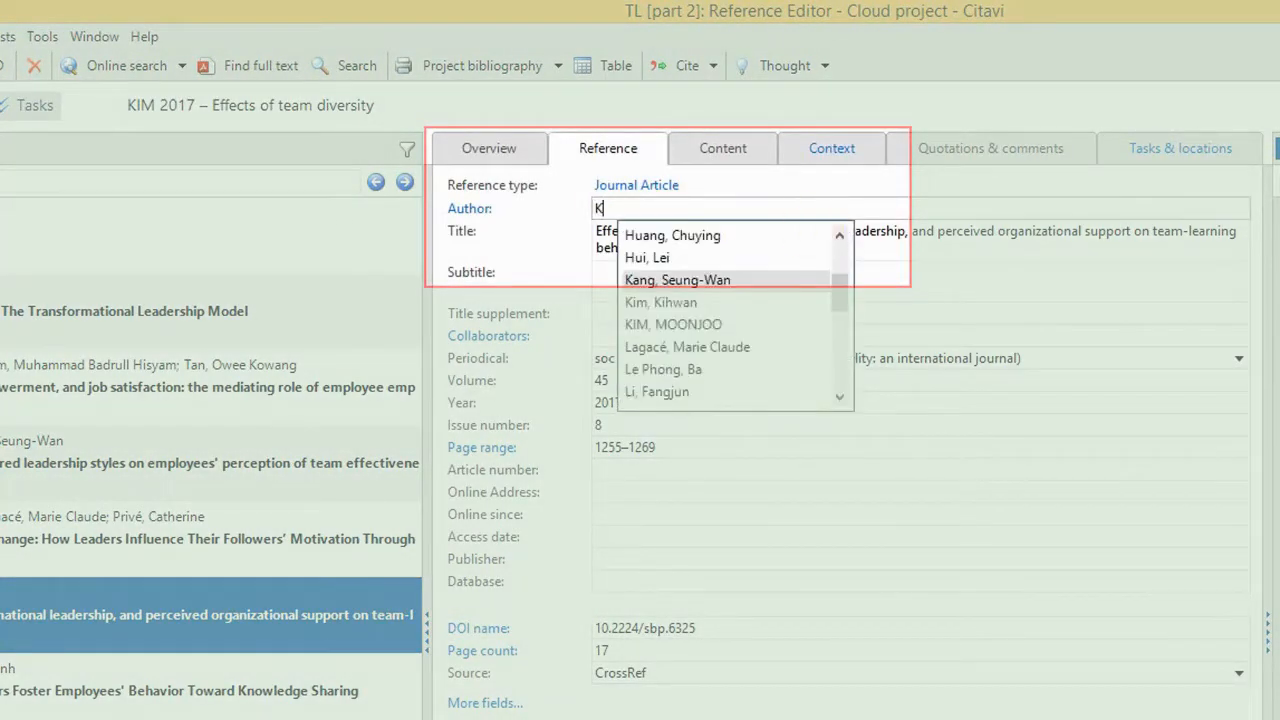
pyautogui.write(', Monjoo')
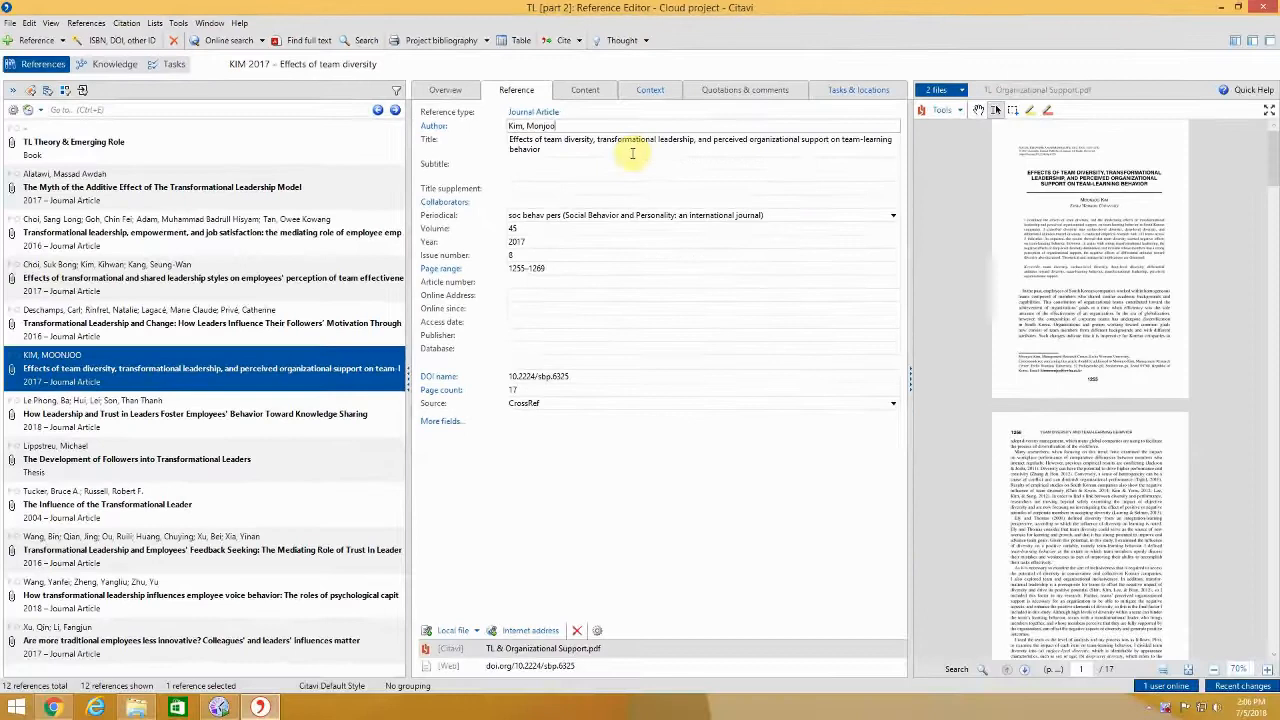
pyautogui.click(627, 162)
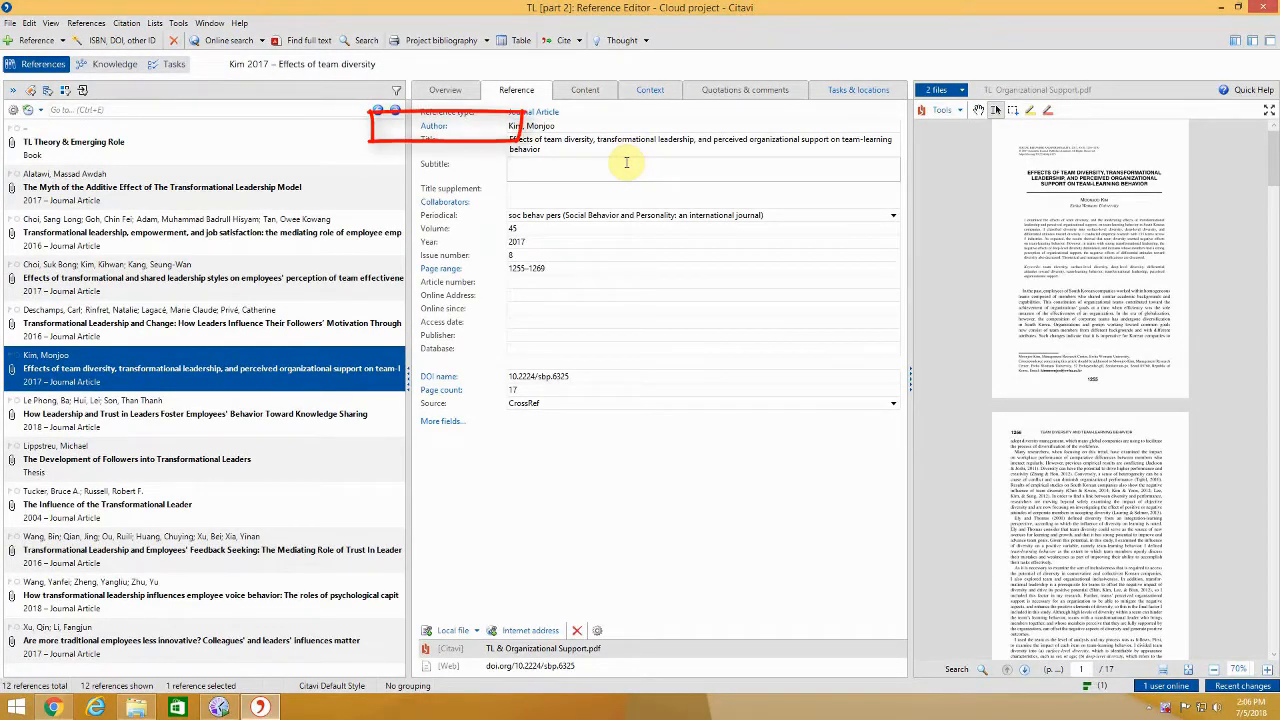
# Step: Review the last name and first name entries in the team diversity article's author details
pyautogui.click(432, 126)
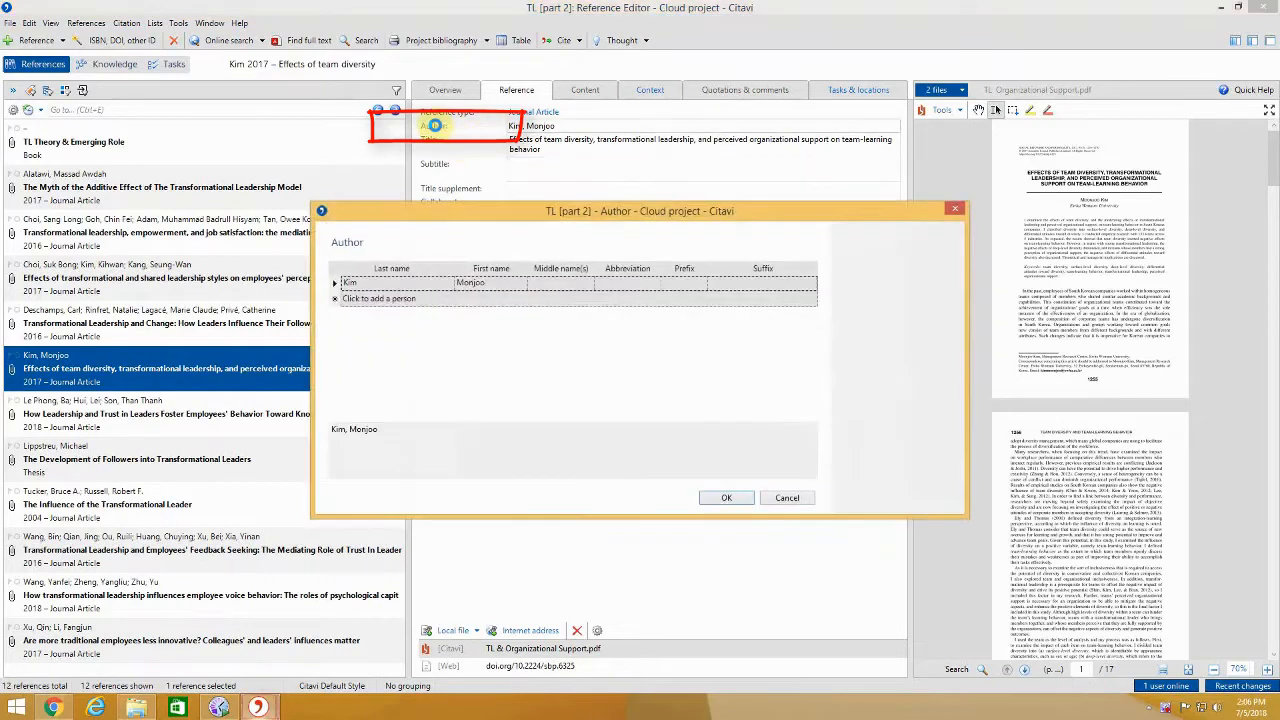
pyautogui.click(409, 287)
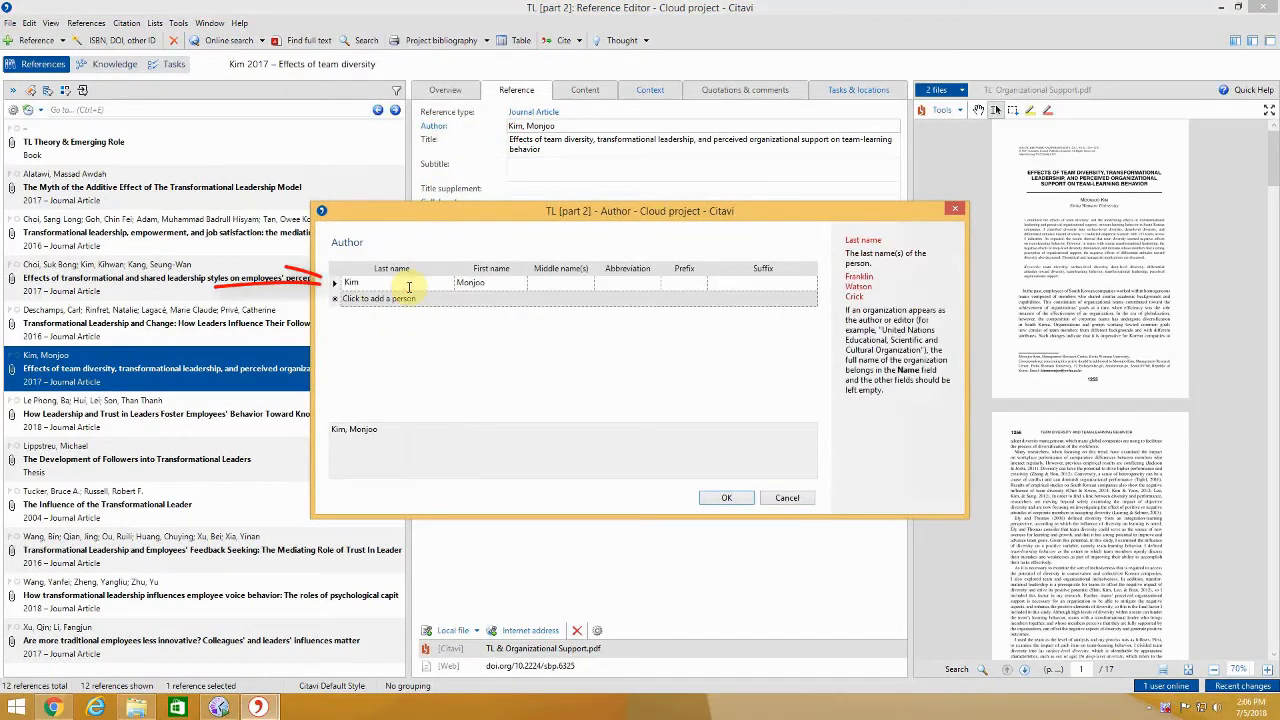
pyautogui.click(494, 284)
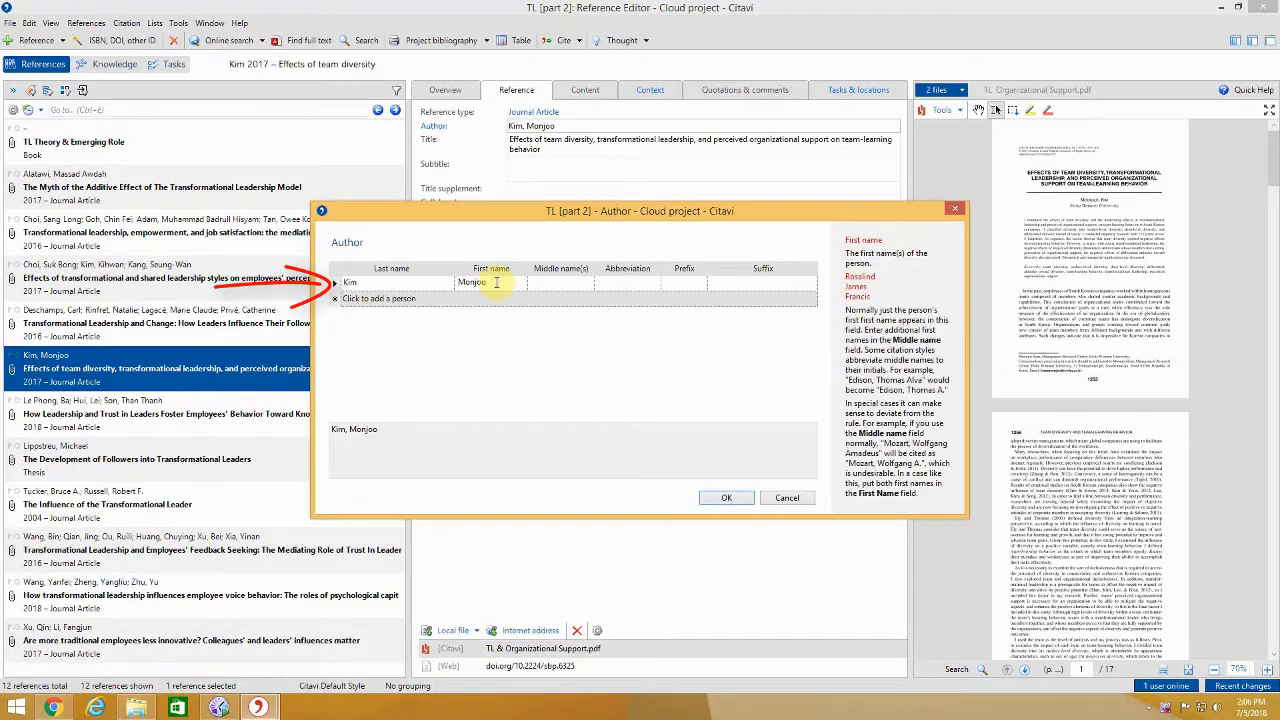
pyautogui.click(727, 499)
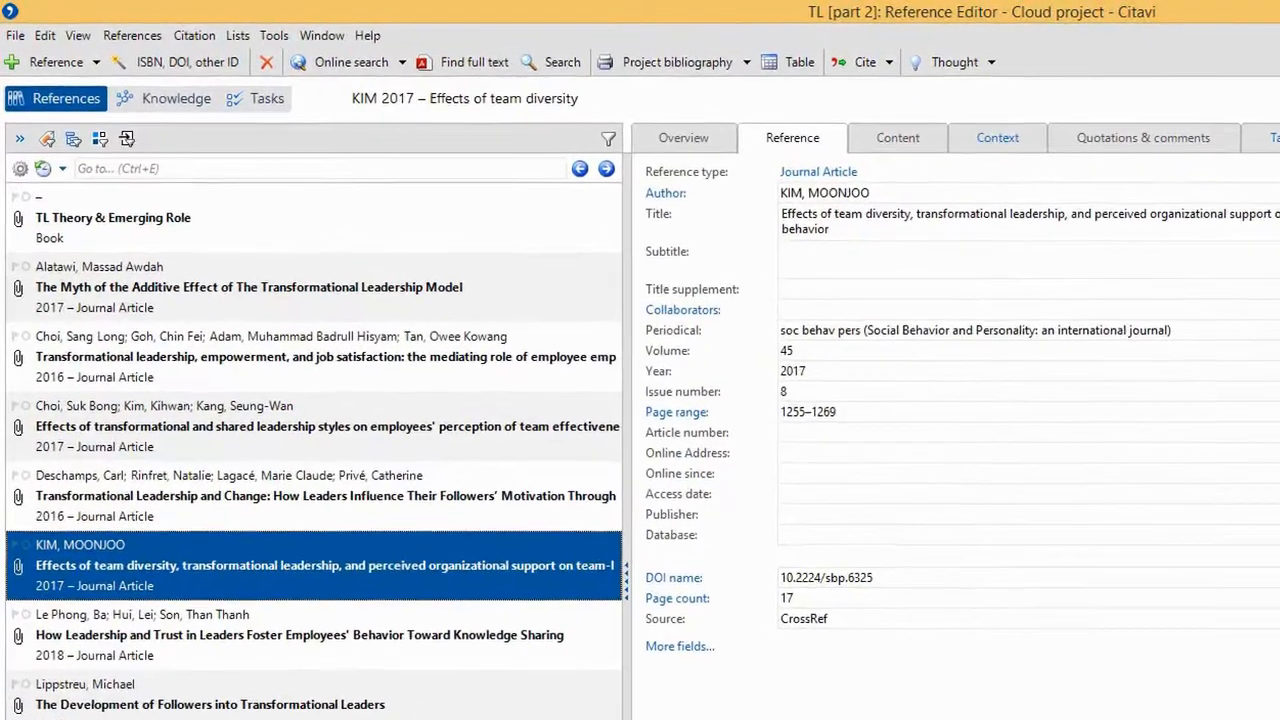
# Step: Correct the all-caps last and first names of the team diversity article's author in the persons and organizations list
pyautogui.click(247, 37)
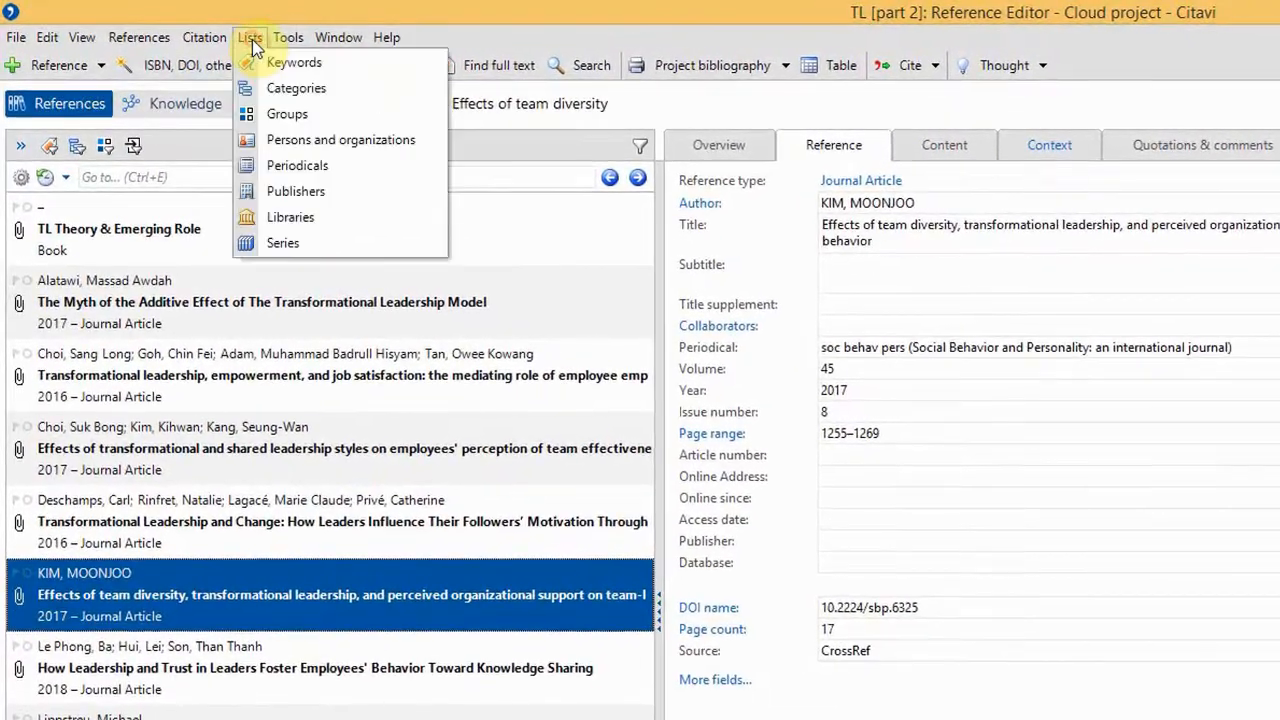
pyautogui.click(322, 140)
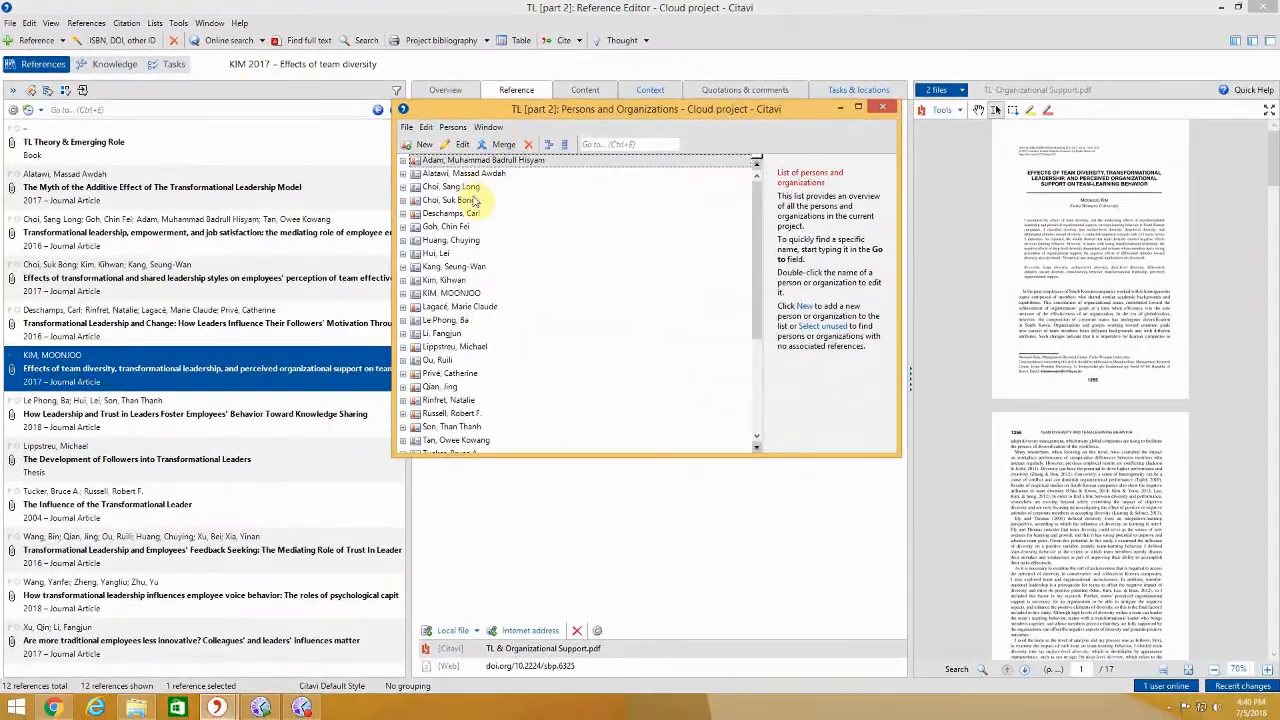
pyautogui.click(465, 296)
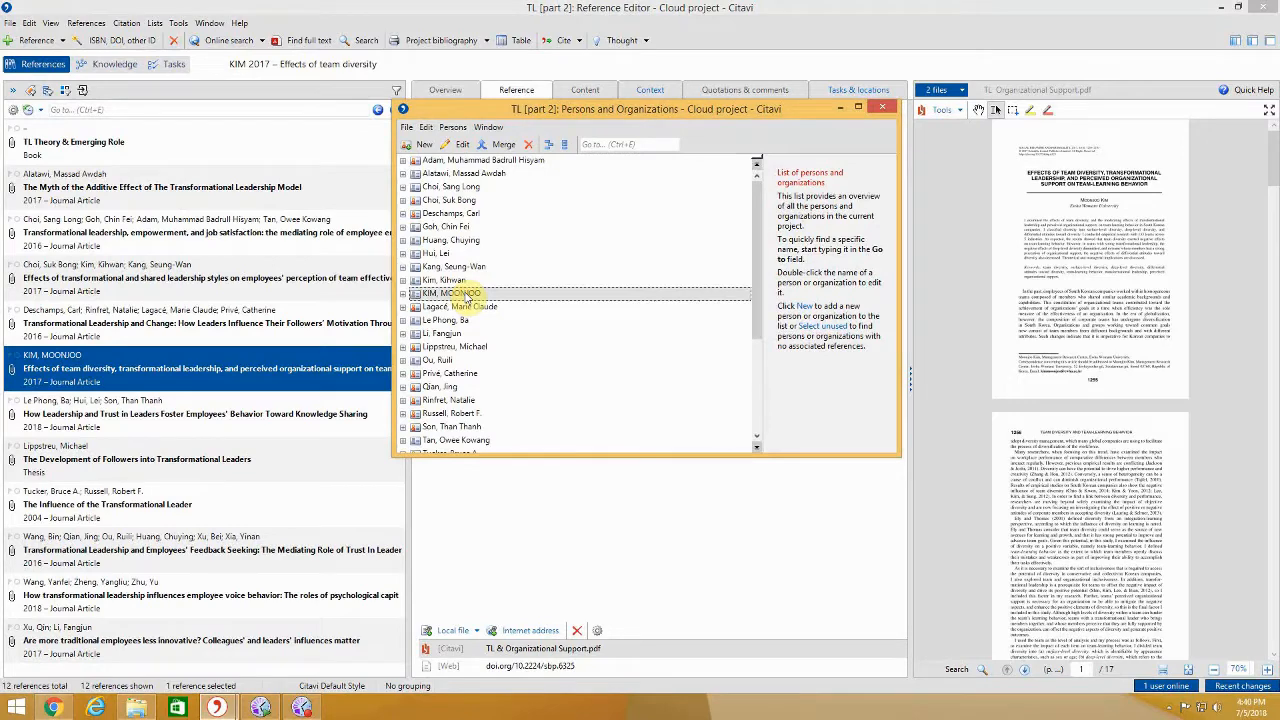
pyautogui.click(460, 145)
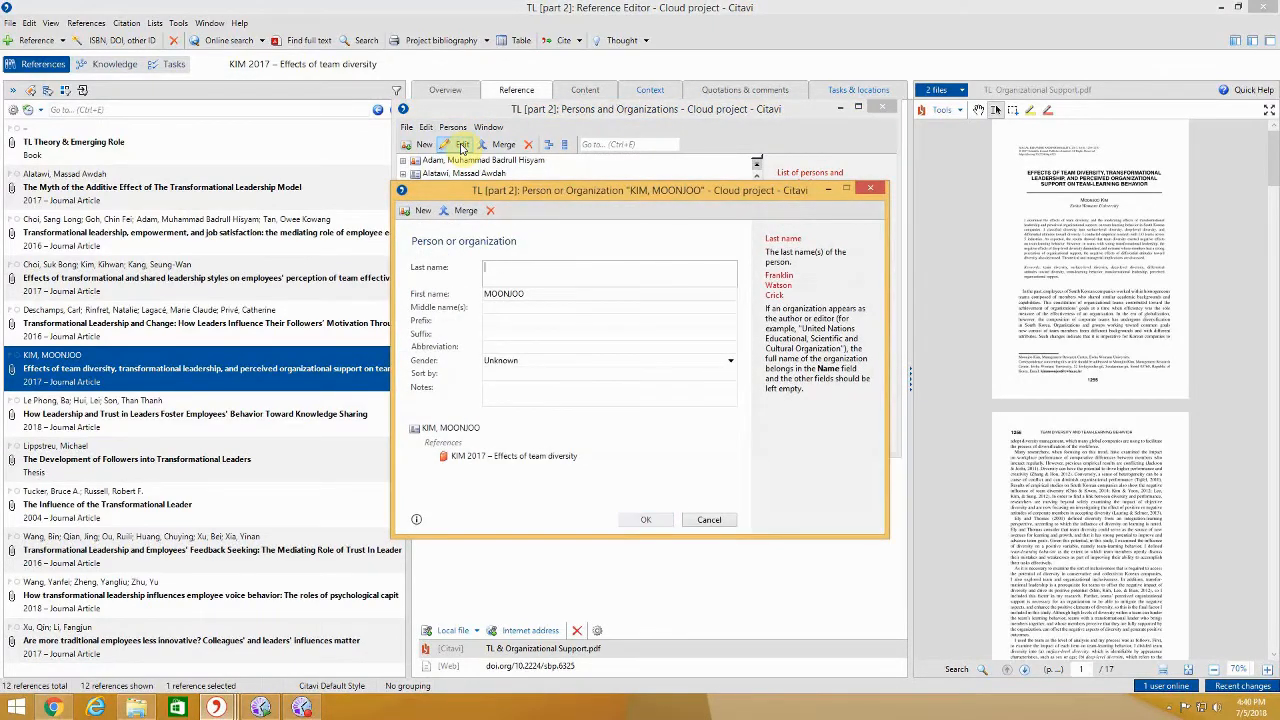
pyautogui.write('im')
pyautogui.press('Tab')
pyautogui.write('Moon')
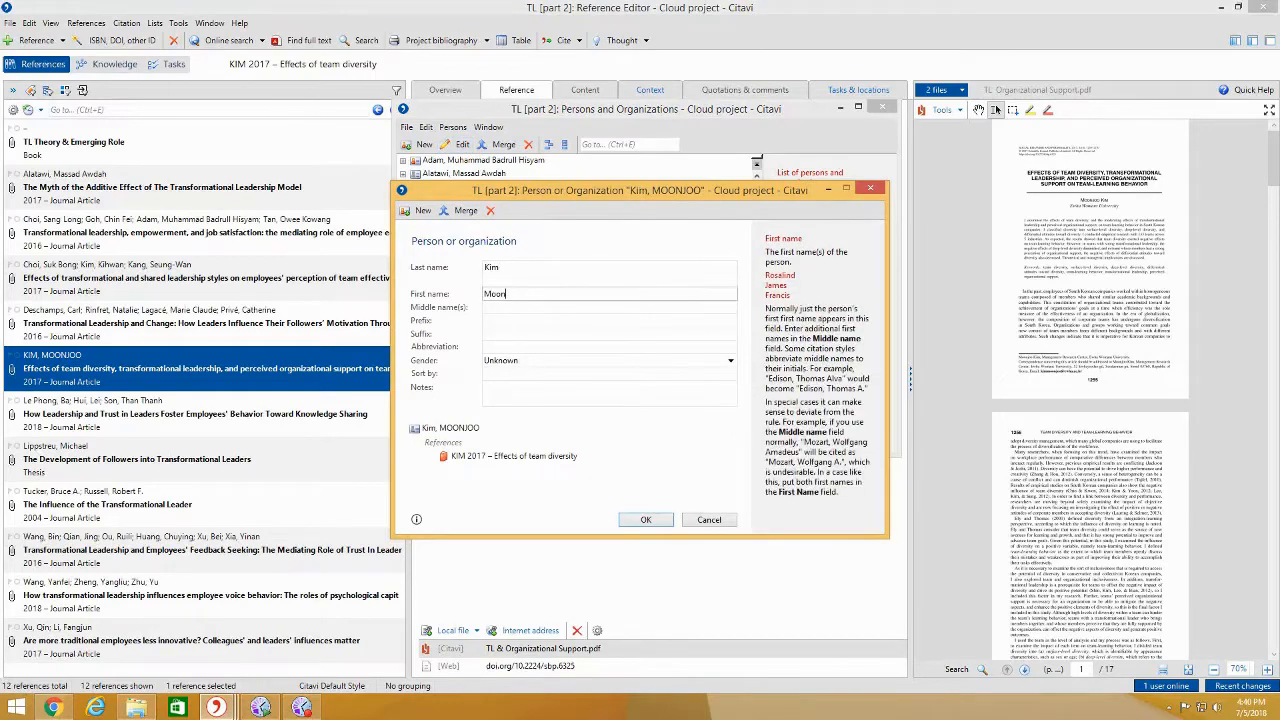
pyautogui.write('joo')
pyautogui.click(645, 519)
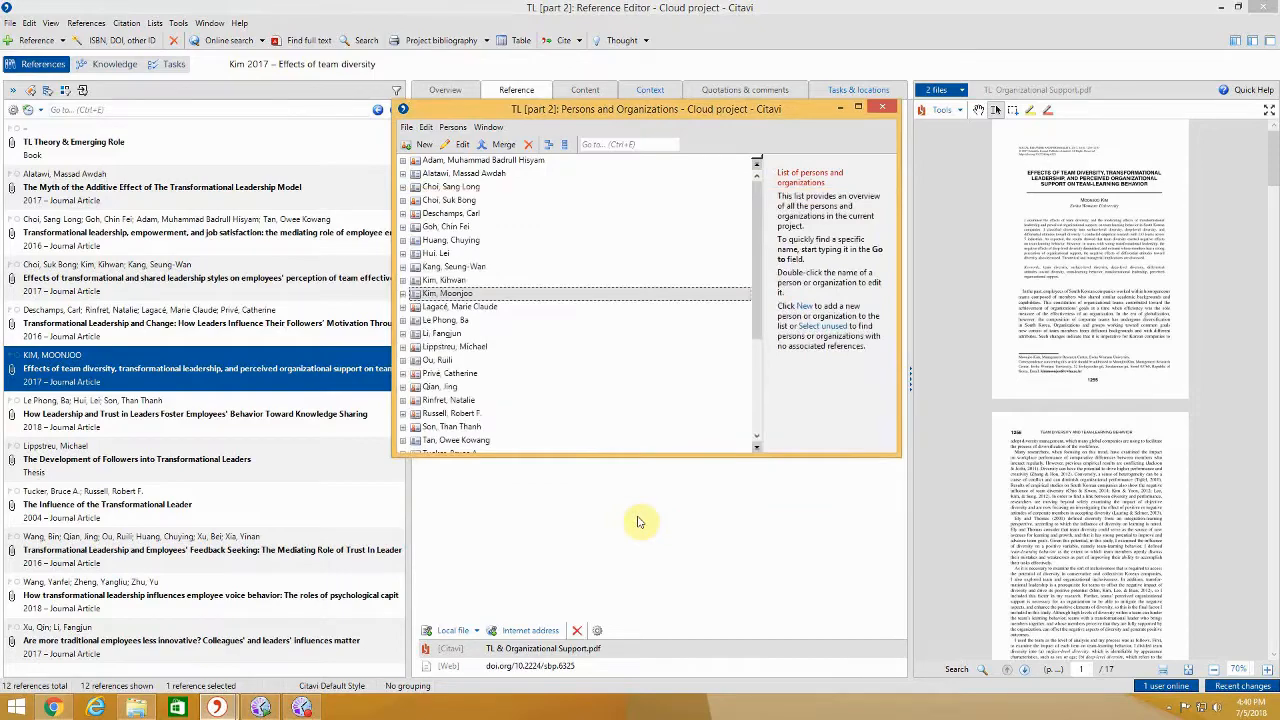
pyautogui.click(881, 107)
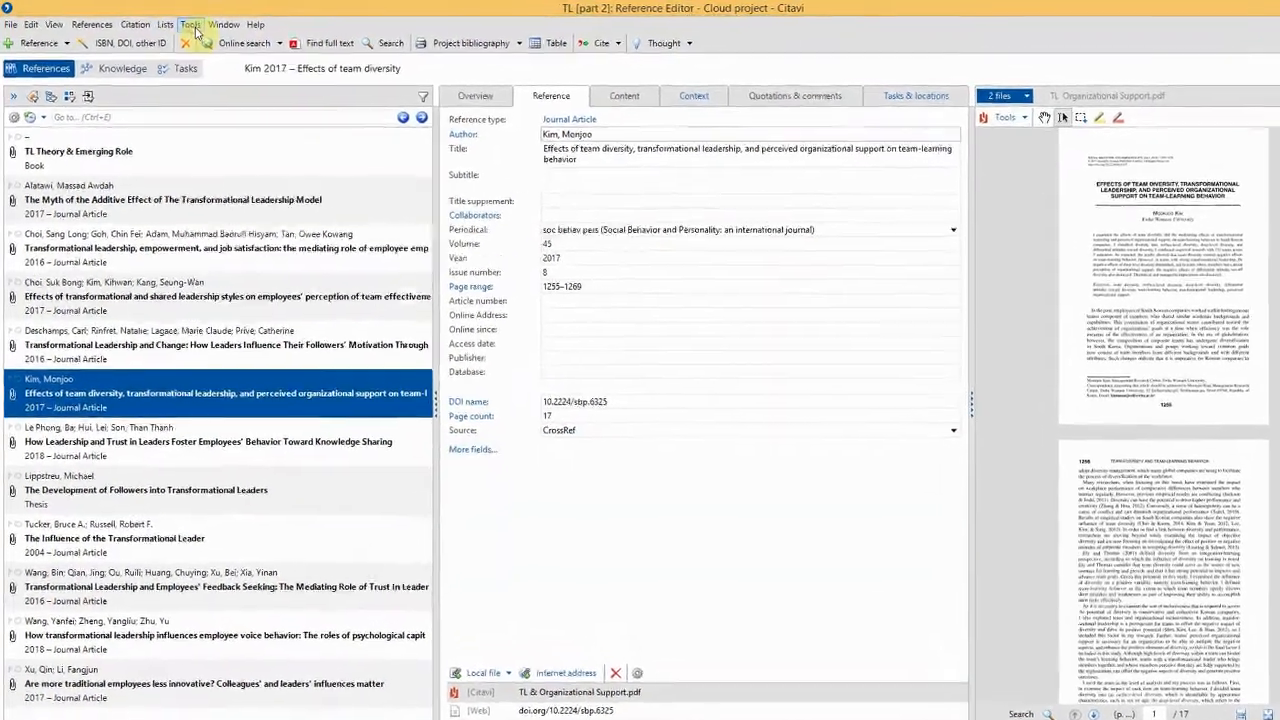
# Step: Install the online add-on "Correct author names in all caps" and close the add-on manager
pyautogui.click(191, 25)
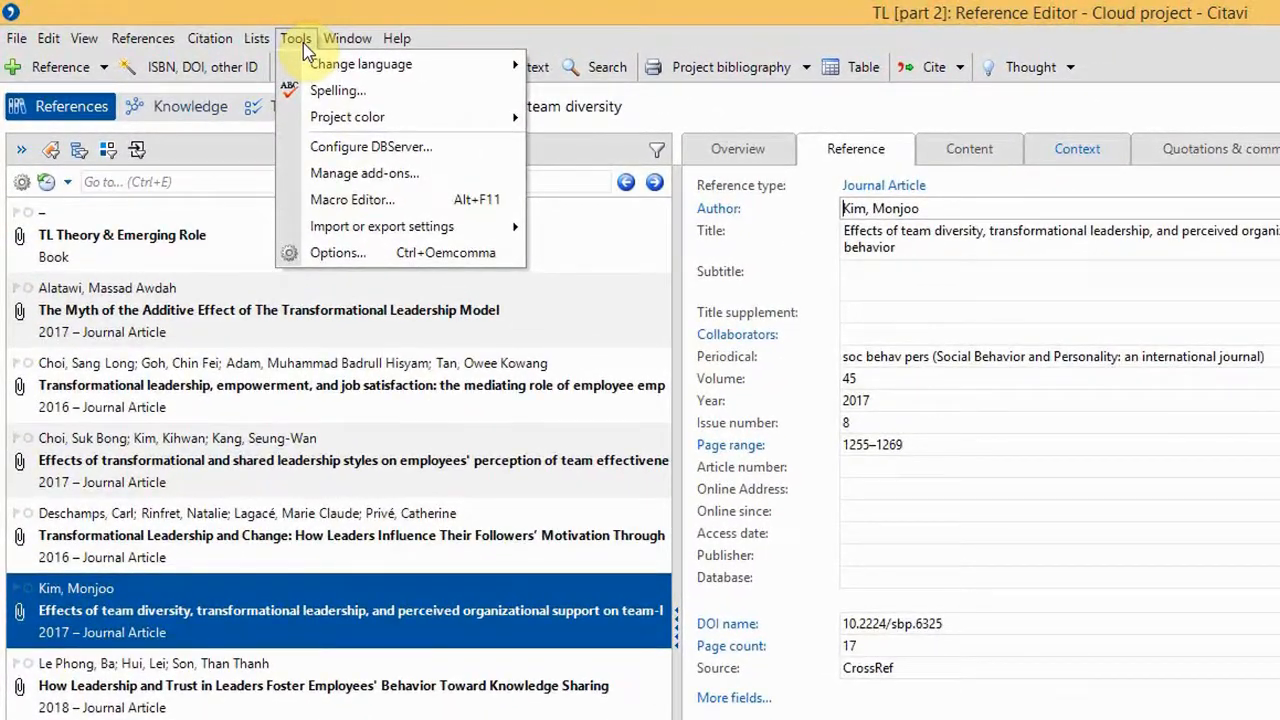
pyautogui.click(378, 200)
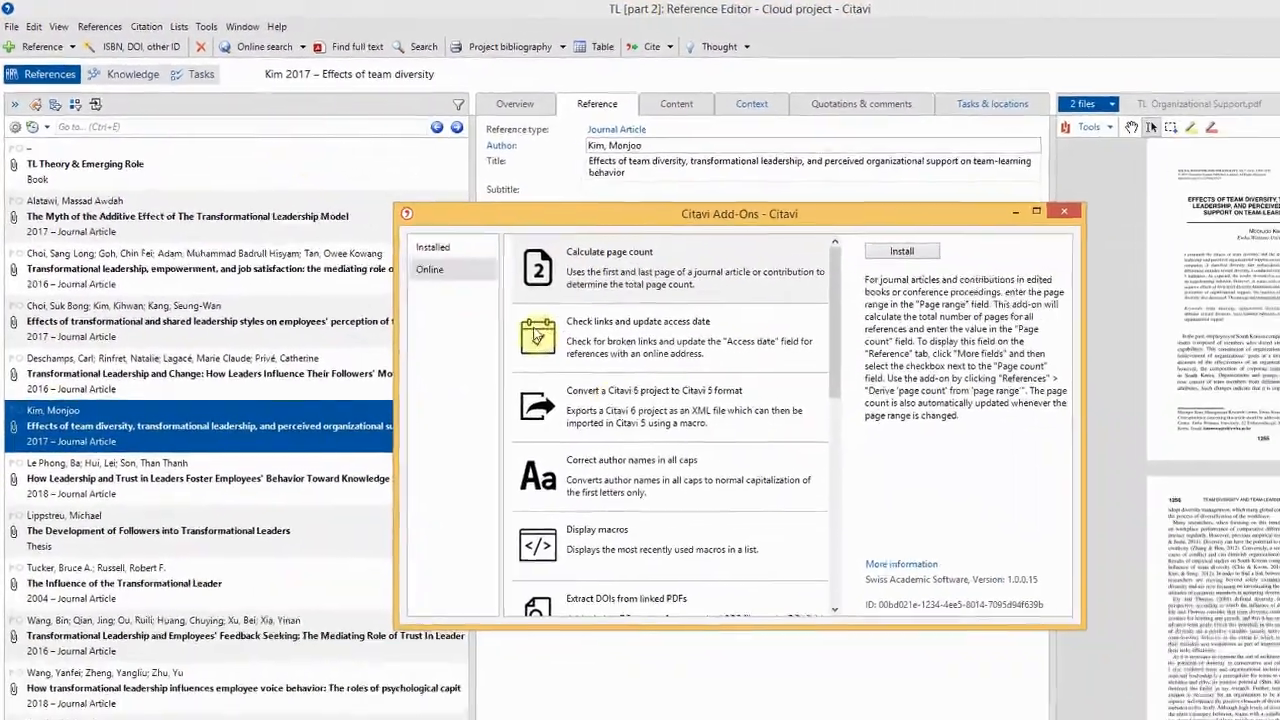
pyautogui.click(770, 558)
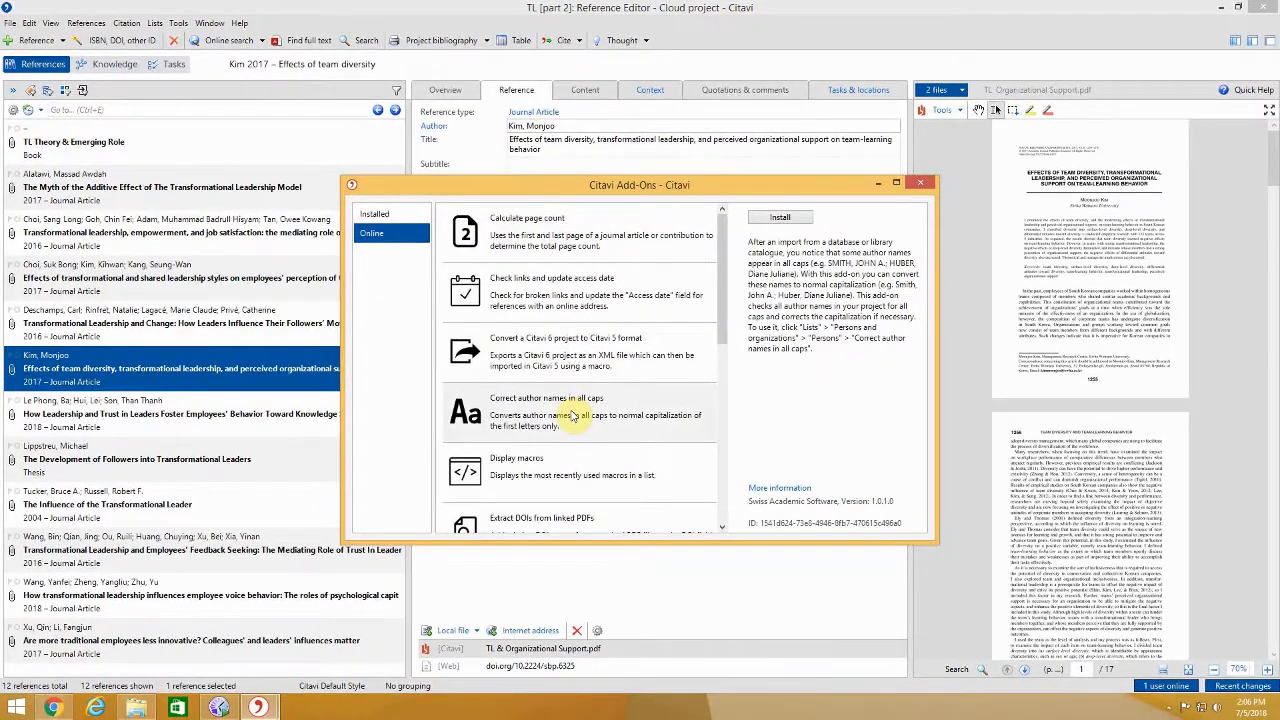
pyautogui.scroll(-2, 541, 326)
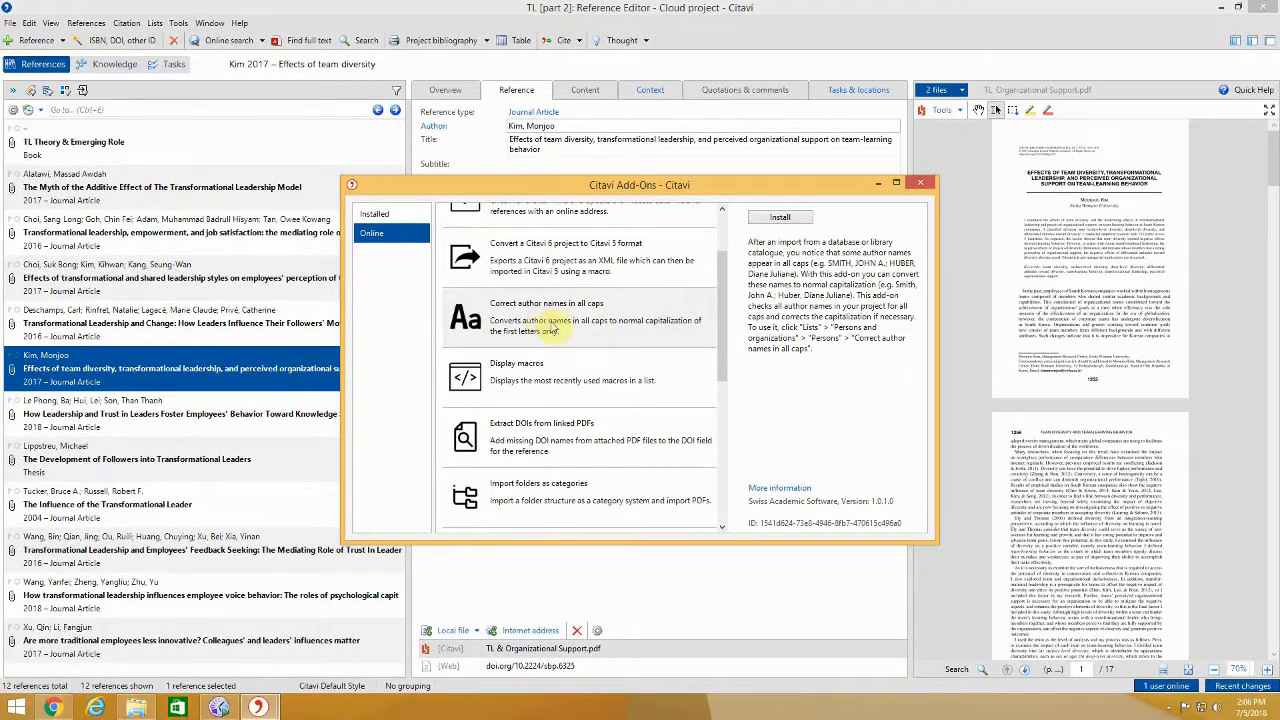
pyautogui.click(781, 222)
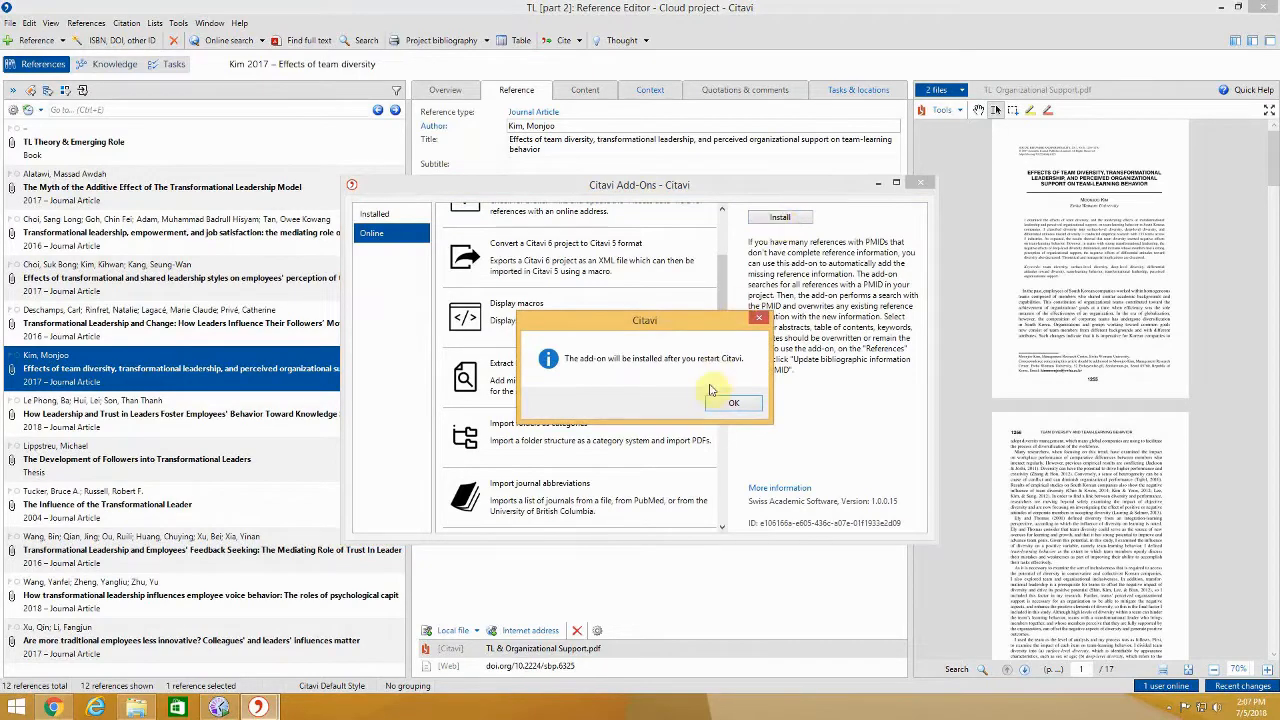
pyautogui.click(735, 404)
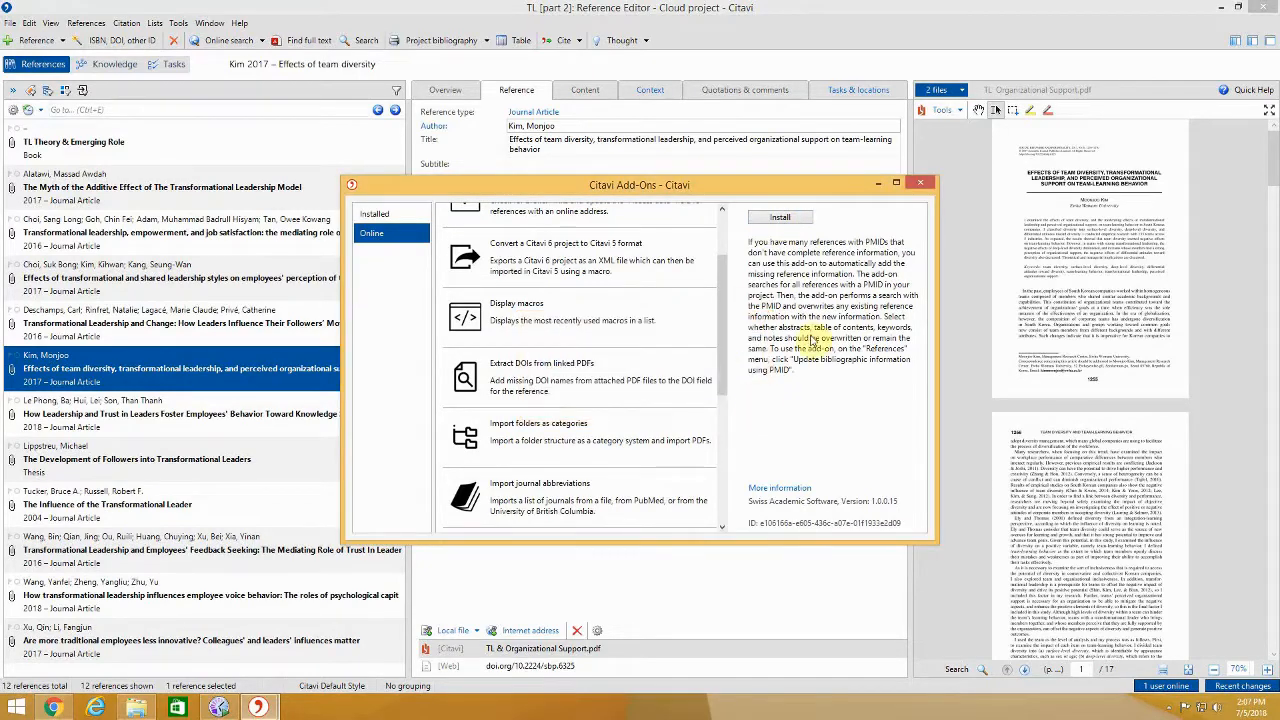
pyautogui.click(920, 183)
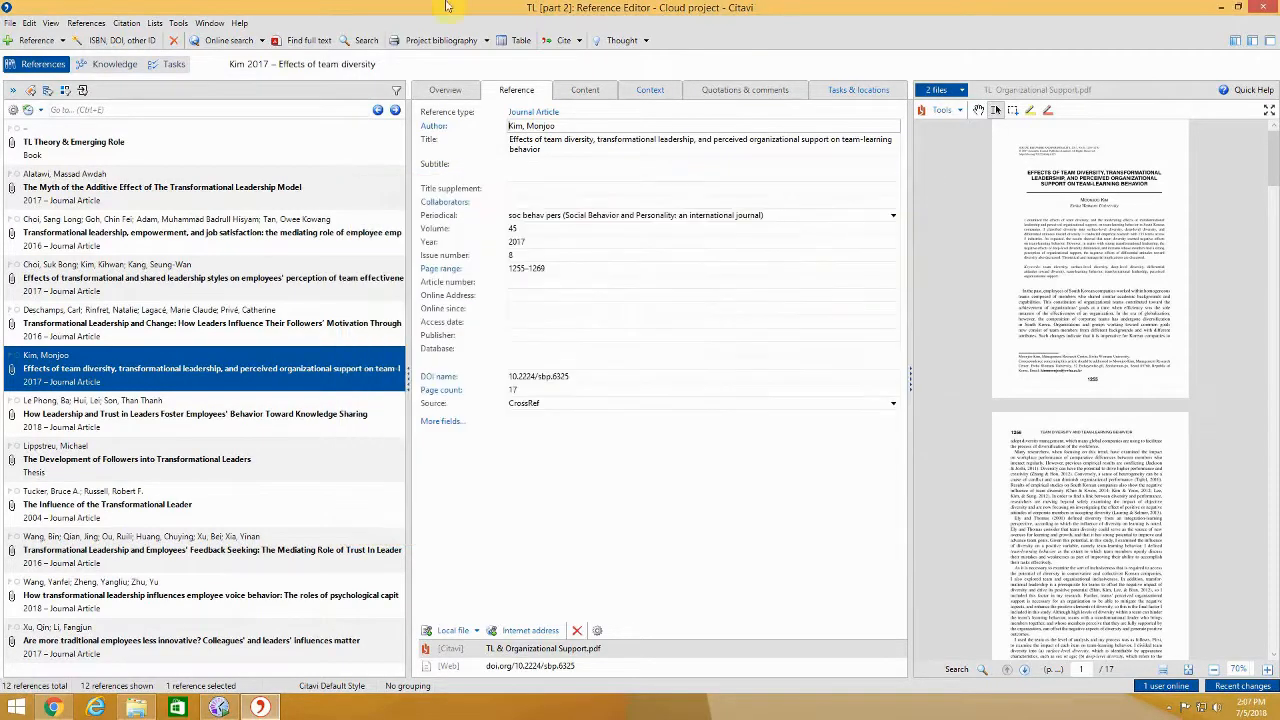
# Step: Restart Citavi and reopen the recent cloud project TL [part 2]
pyautogui.click(9, 22)
pyautogui.click(38, 157)
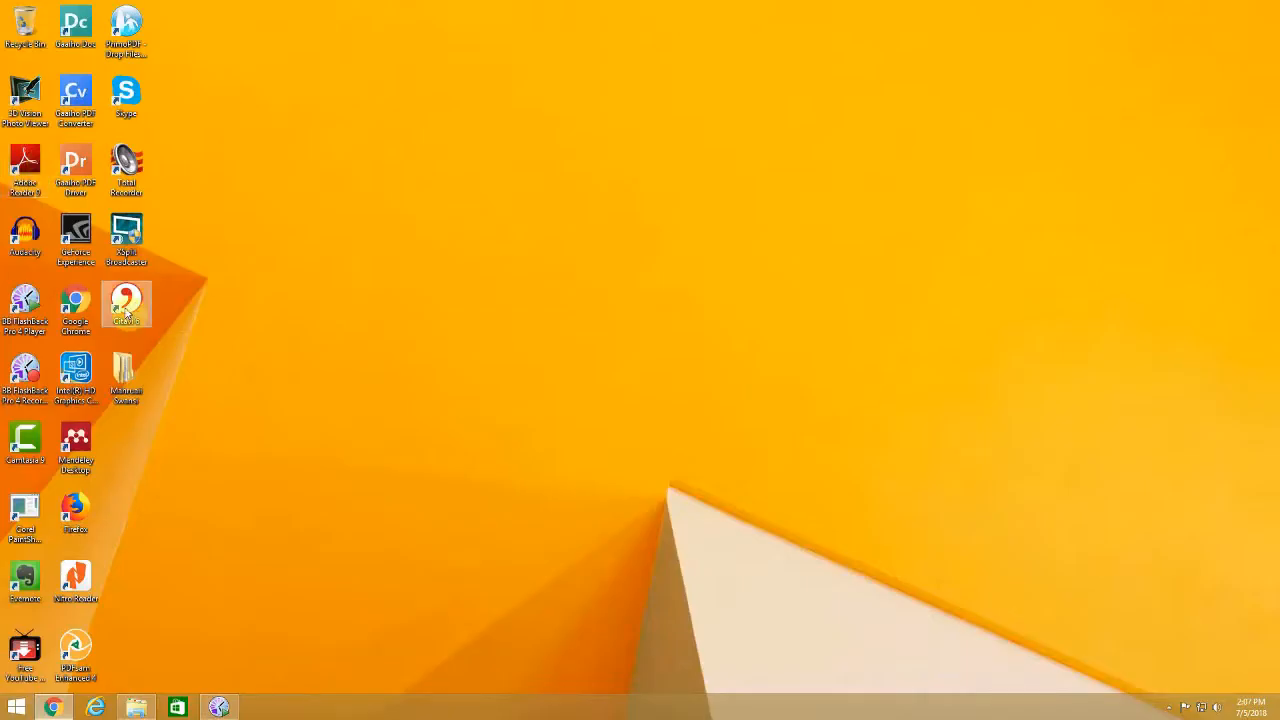
pyautogui.doubleClick(127, 311)
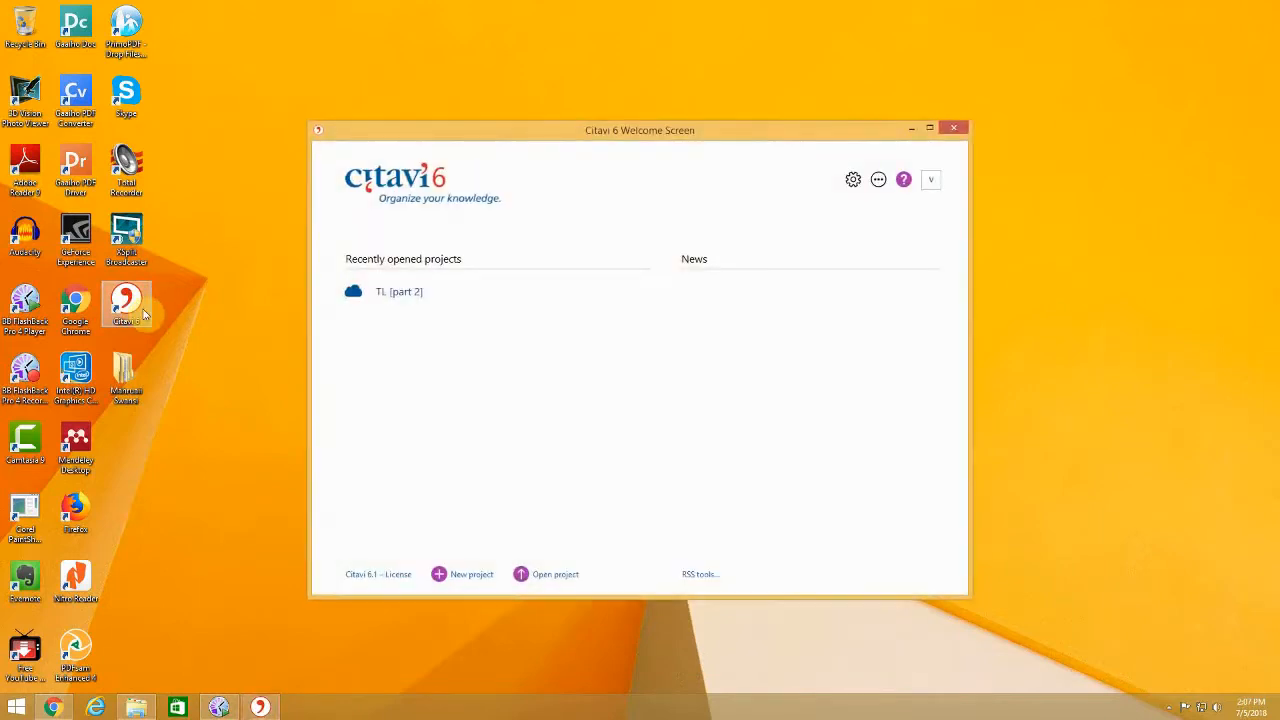
pyautogui.click(370, 292)
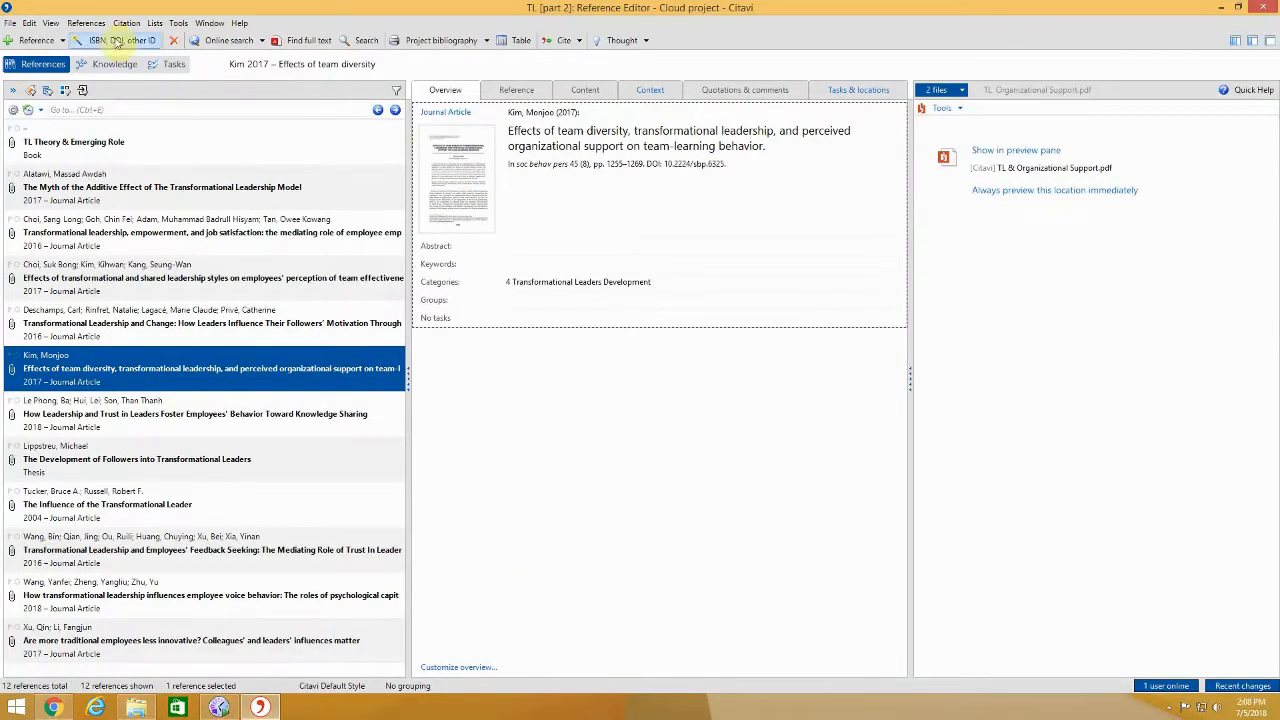
# Step: Run "Correct author names in all caps" on the project's persons and organizations list, and close the list
pyautogui.click(155, 24)
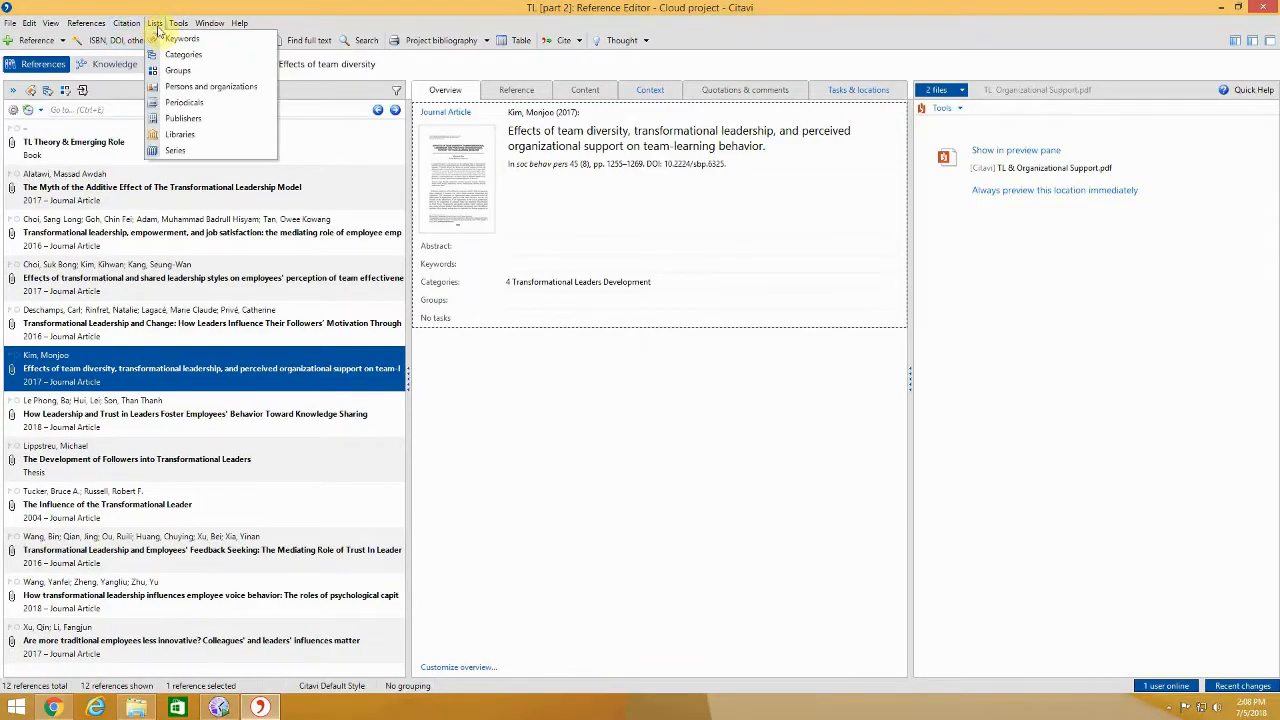
pyautogui.click(206, 86)
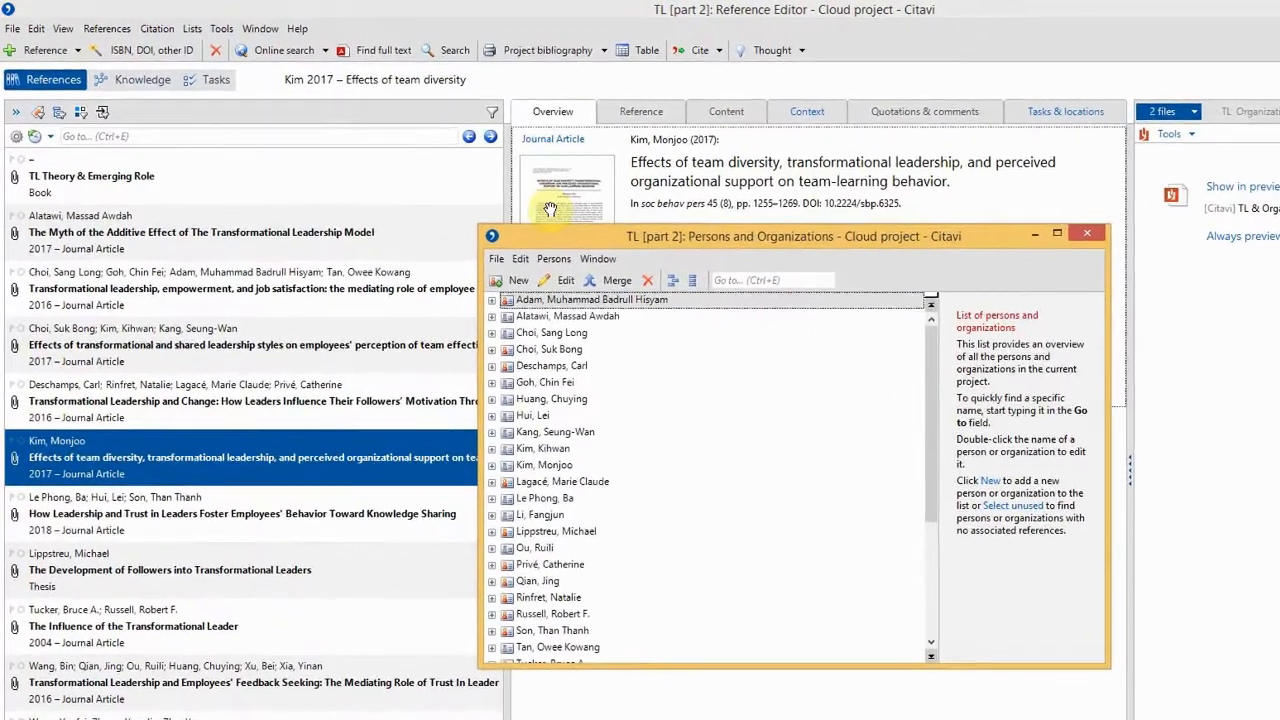
pyautogui.moveTo(740, 244); pyautogui.dragTo(748, 141)
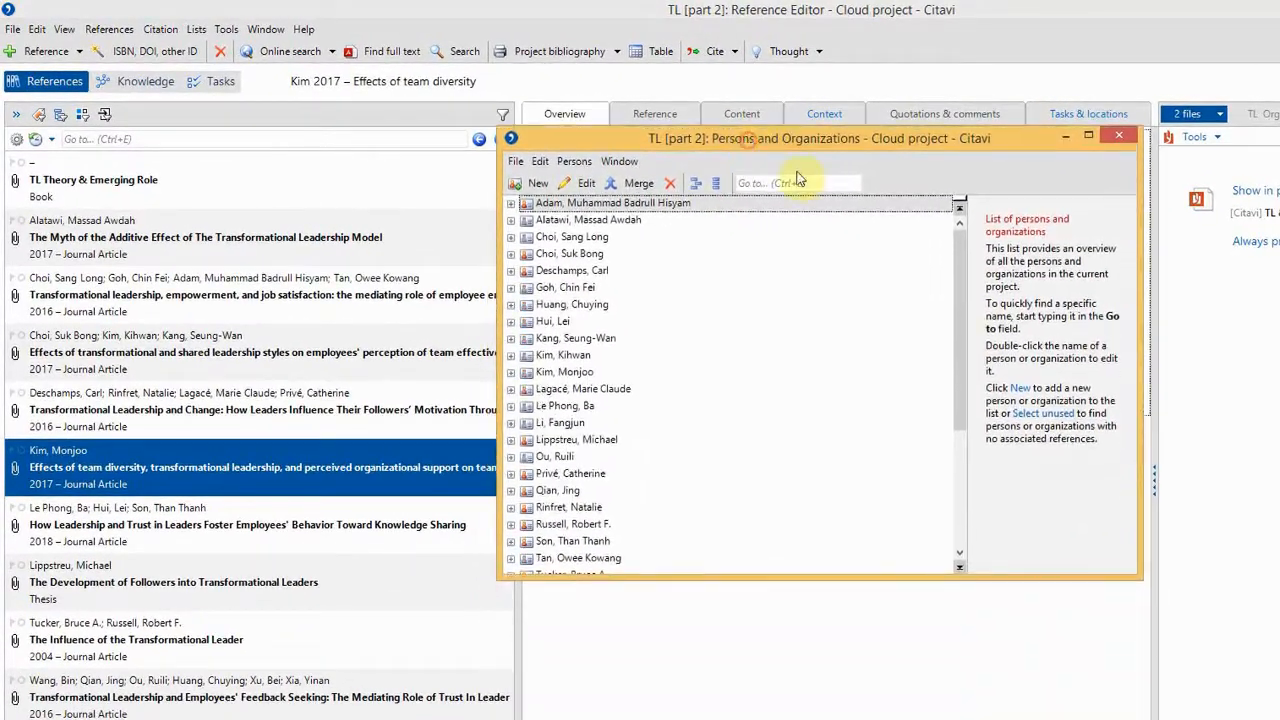
pyautogui.click(576, 162)
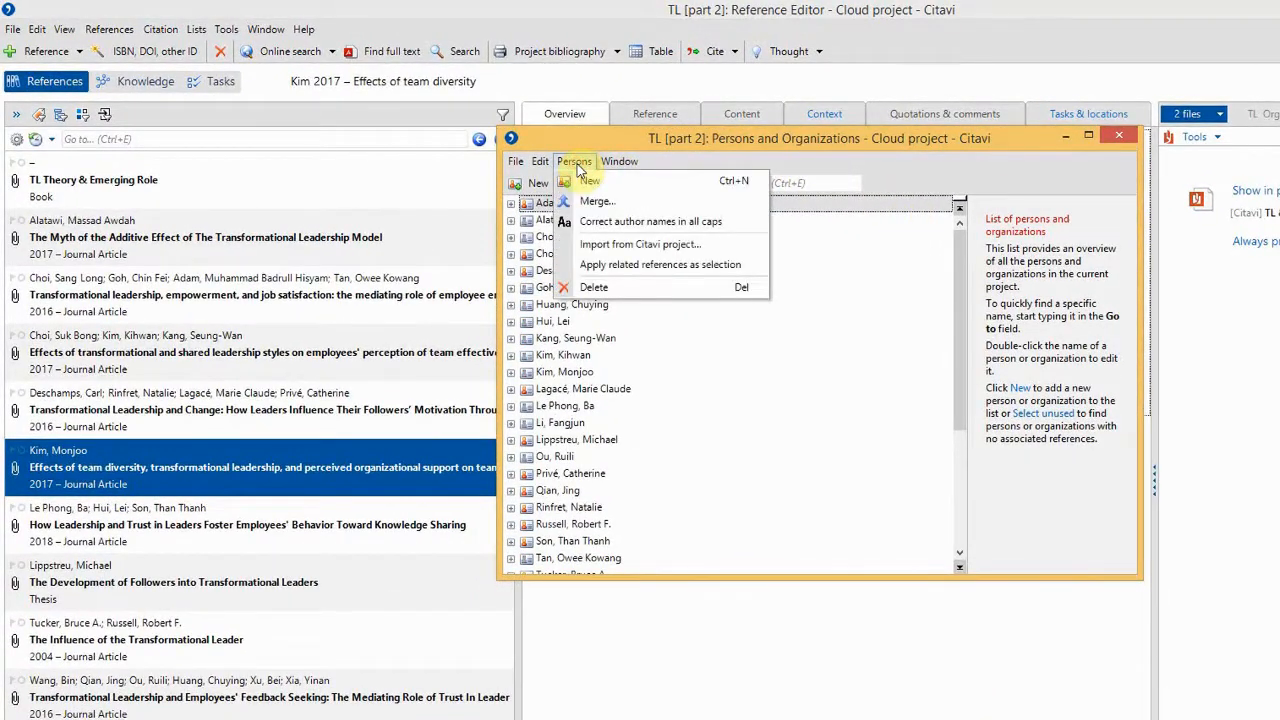
pyautogui.click(622, 224)
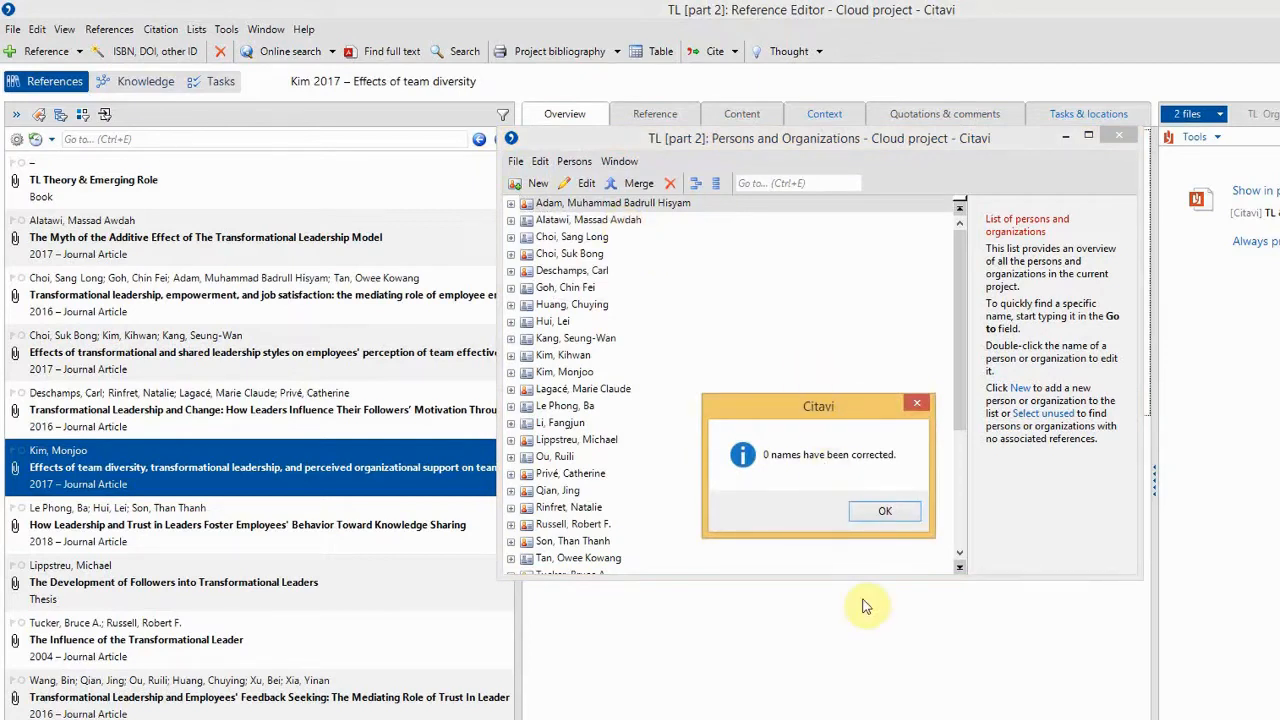
pyautogui.click(888, 513)
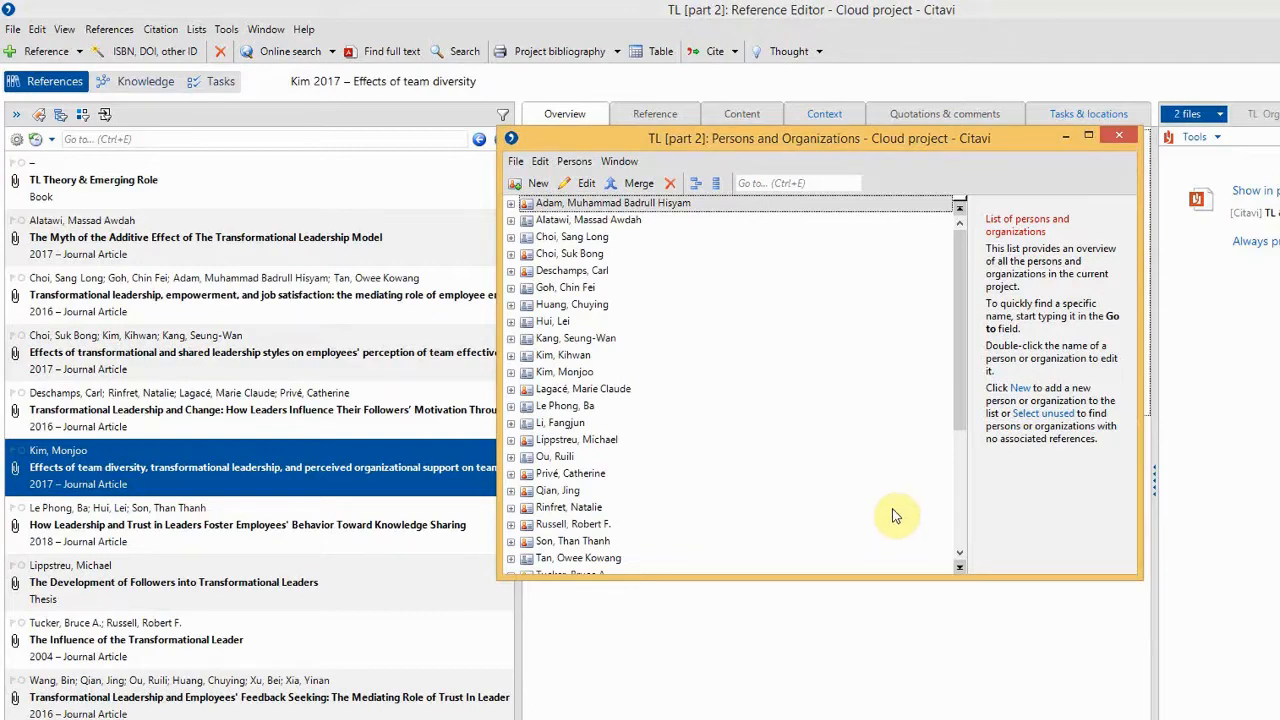
pyautogui.click(1120, 136)
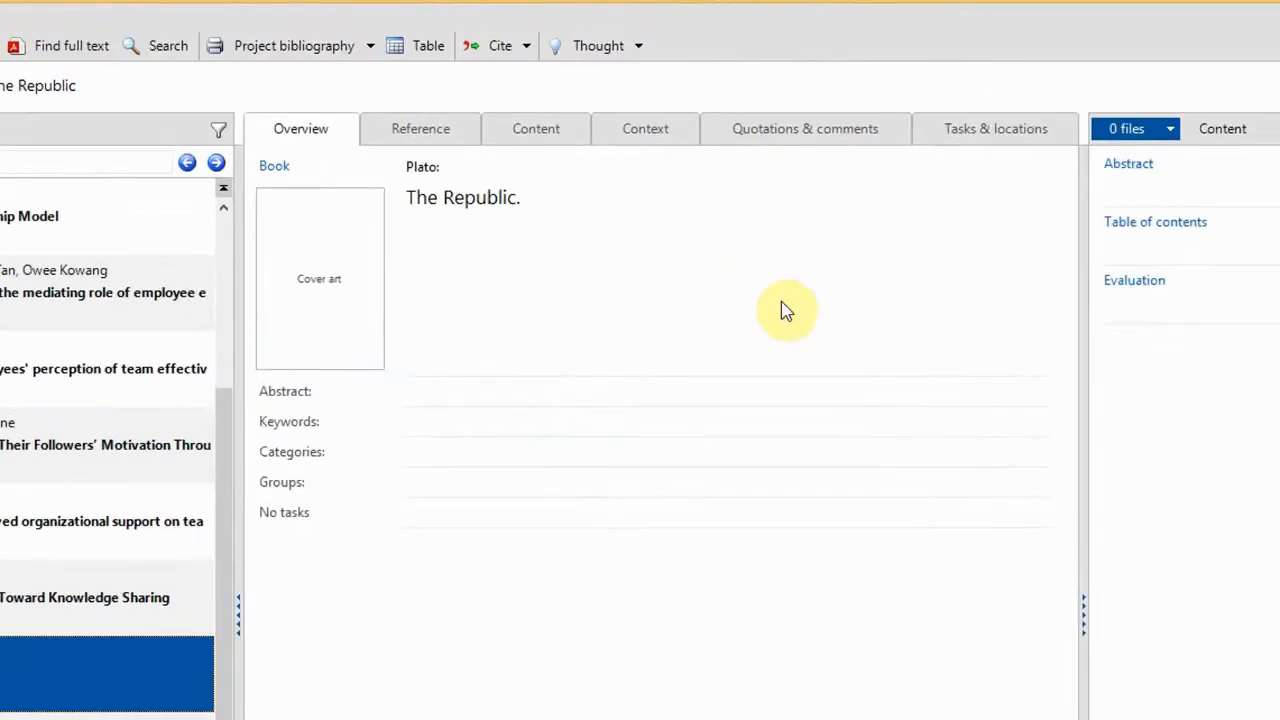
# Step: Try appending ",..." to Plato in the author field of The Republic, and remove the addition again
pyautogui.click(421, 136)
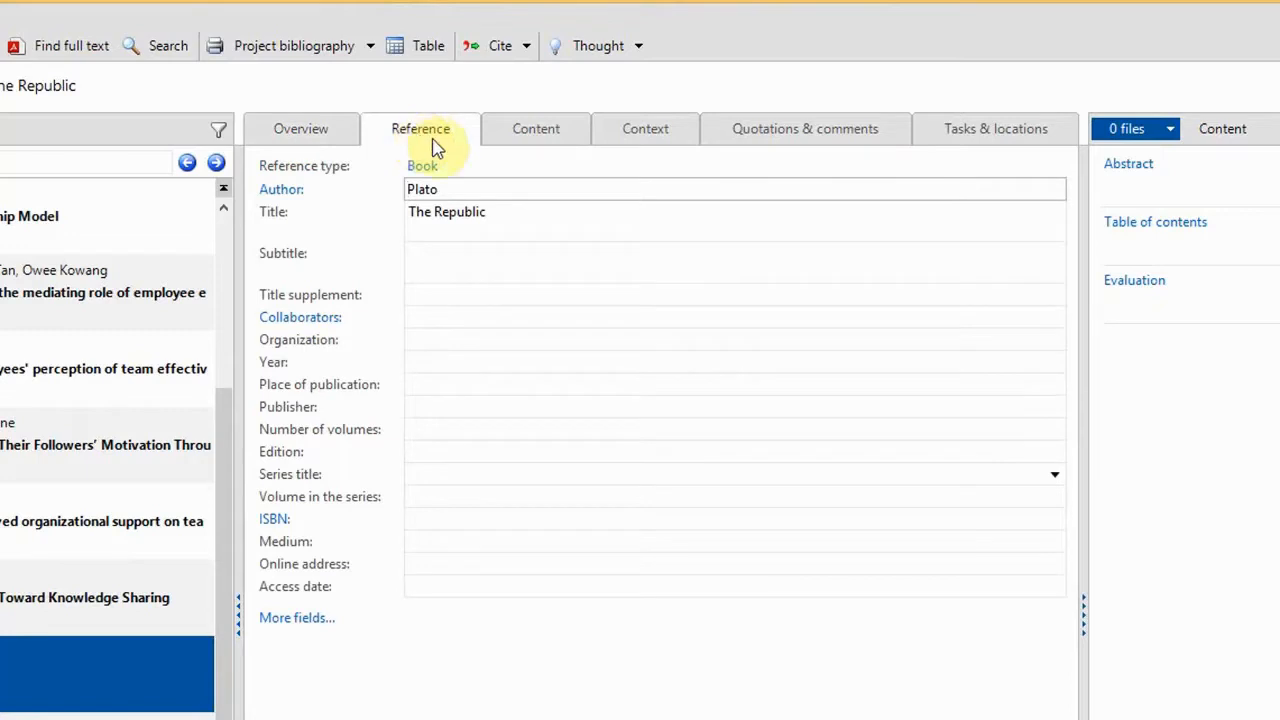
pyautogui.click(462, 190)
pyautogui.write(',...')
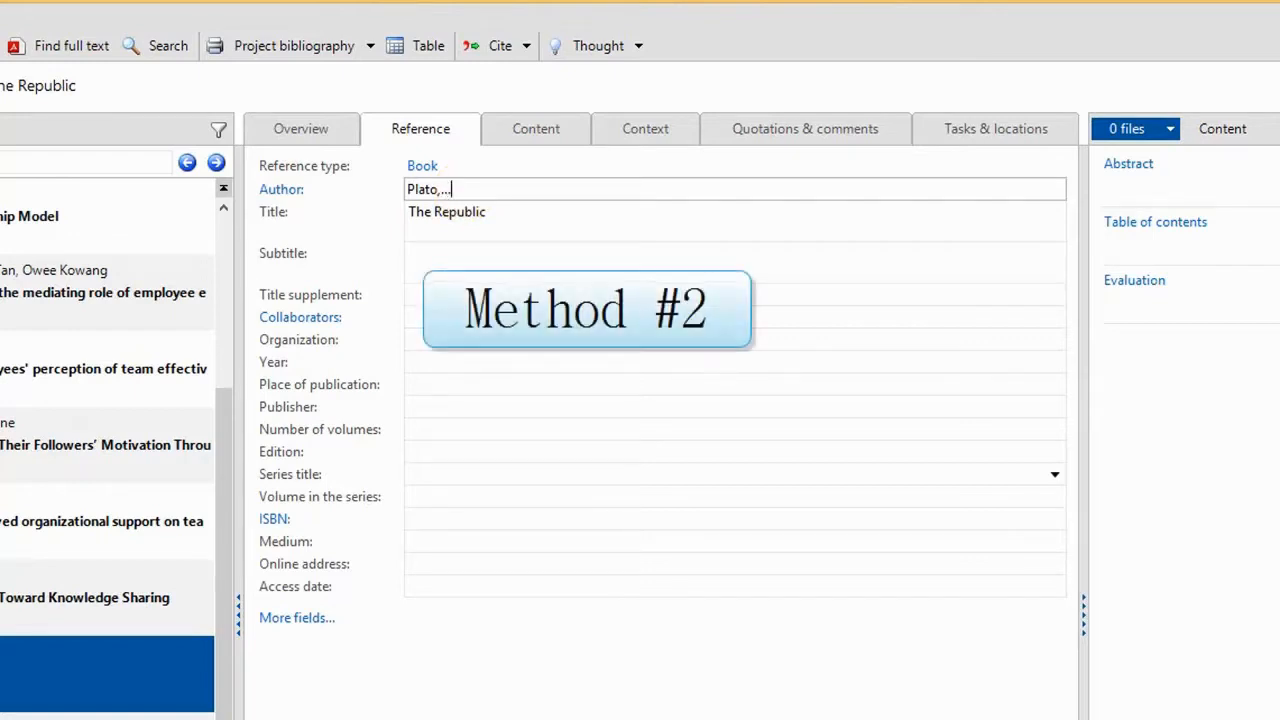
pyautogui.press('BackSpace')
pyautogui.press('BackSpace')
pyautogui.press('BackSpace')
pyautogui.press('BackSpace')
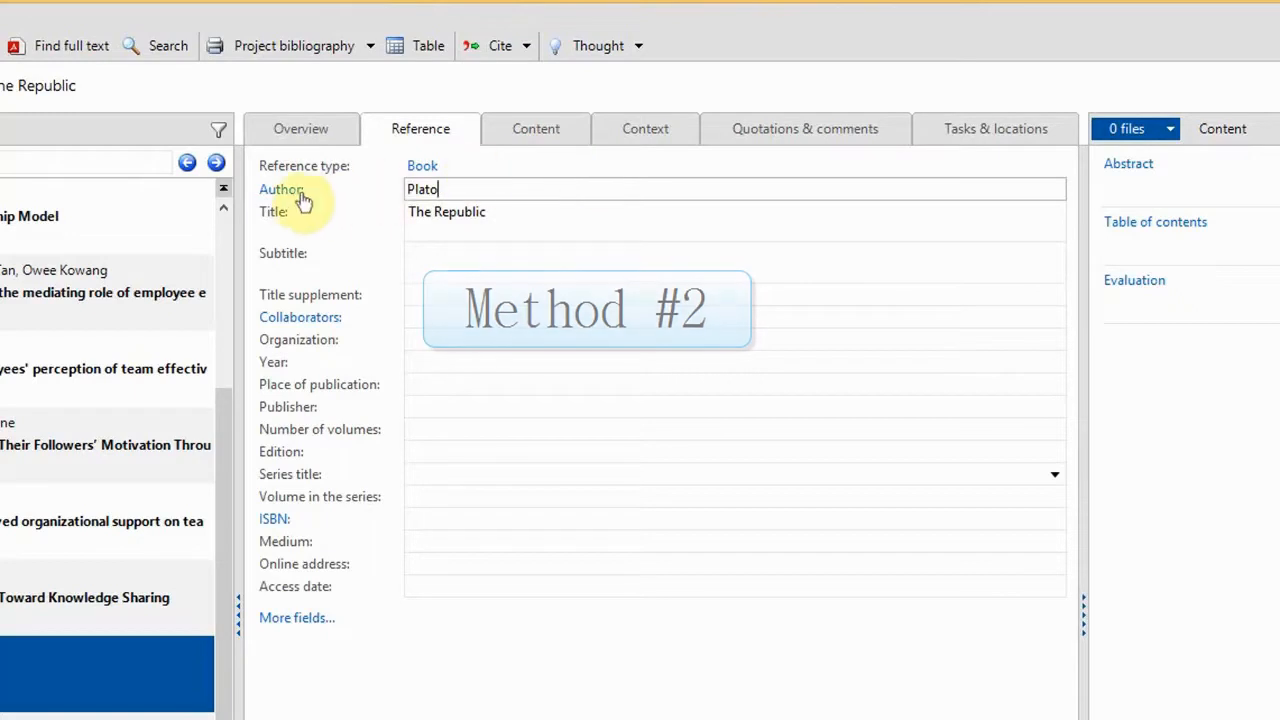
# Step: Try to enter "..." as Plato's first name in the author details of The Republic, and close the dialog
pyautogui.click(283, 190)
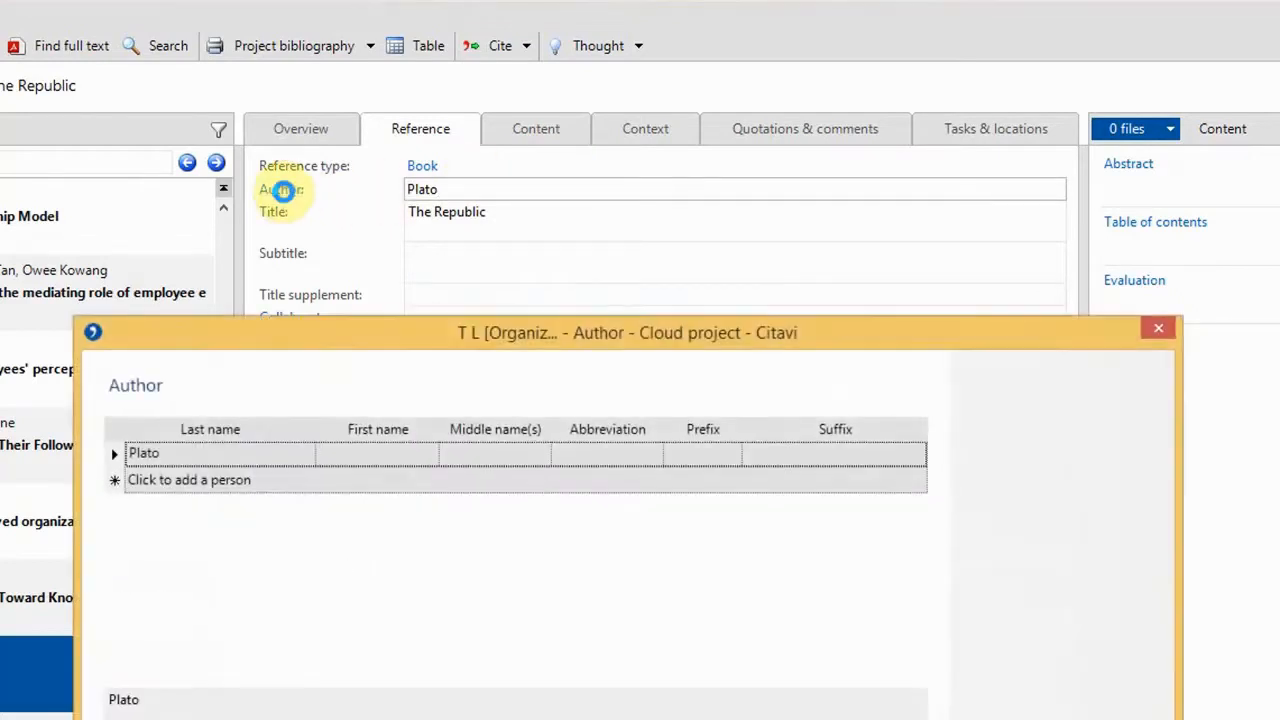
pyautogui.click(371, 417)
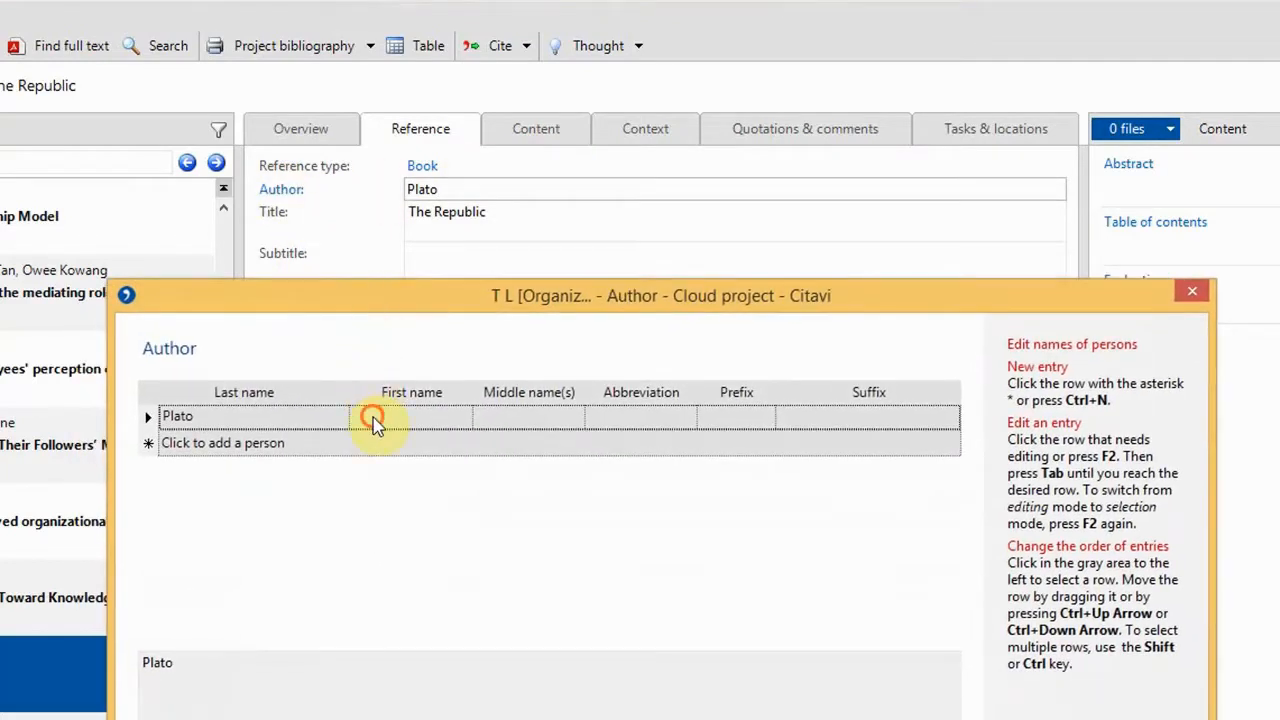
pyautogui.write('...')
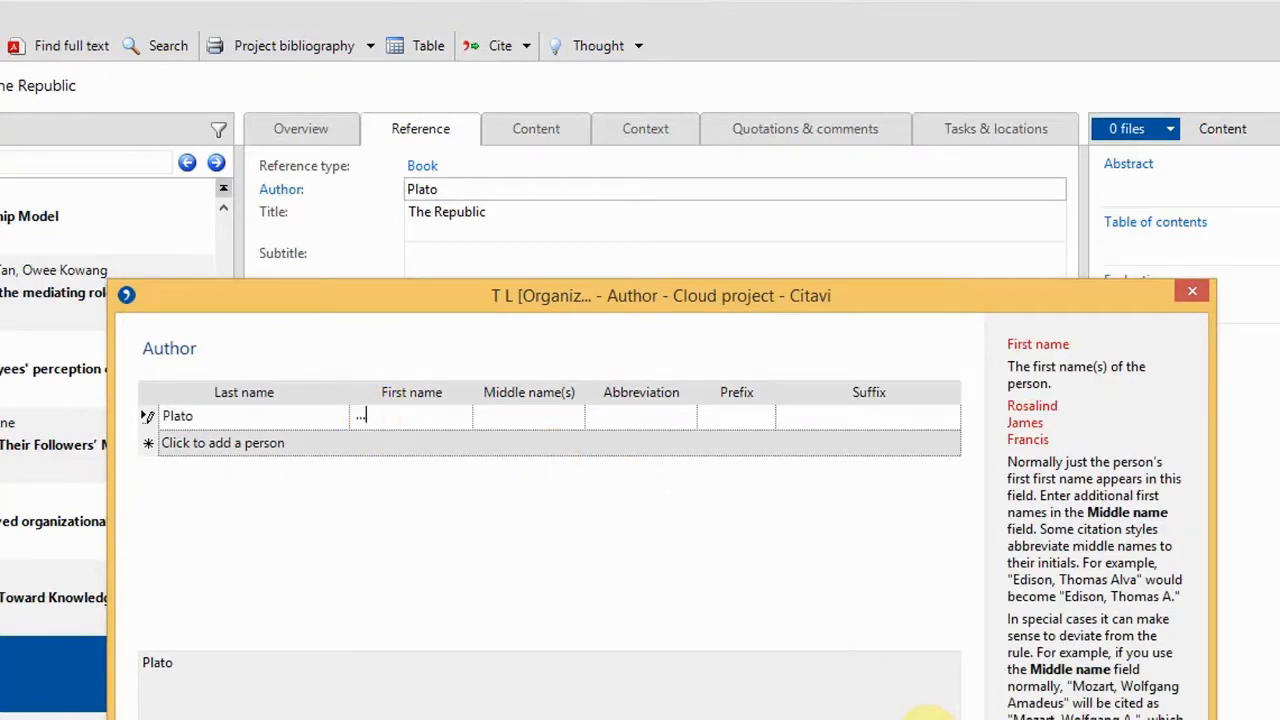
pyautogui.click(1192, 291)
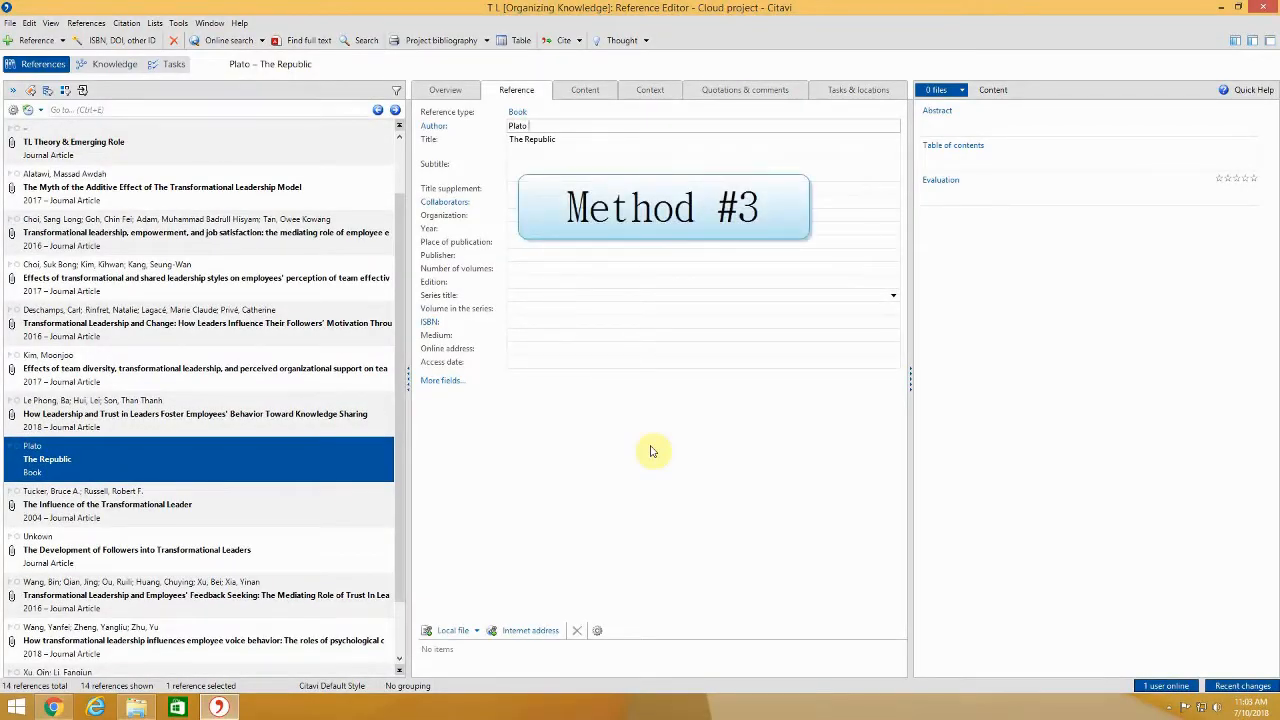
# Step: Find Plato in the persons and organizations list, set the first name to "...", and close the list
pyautogui.click(155, 24)
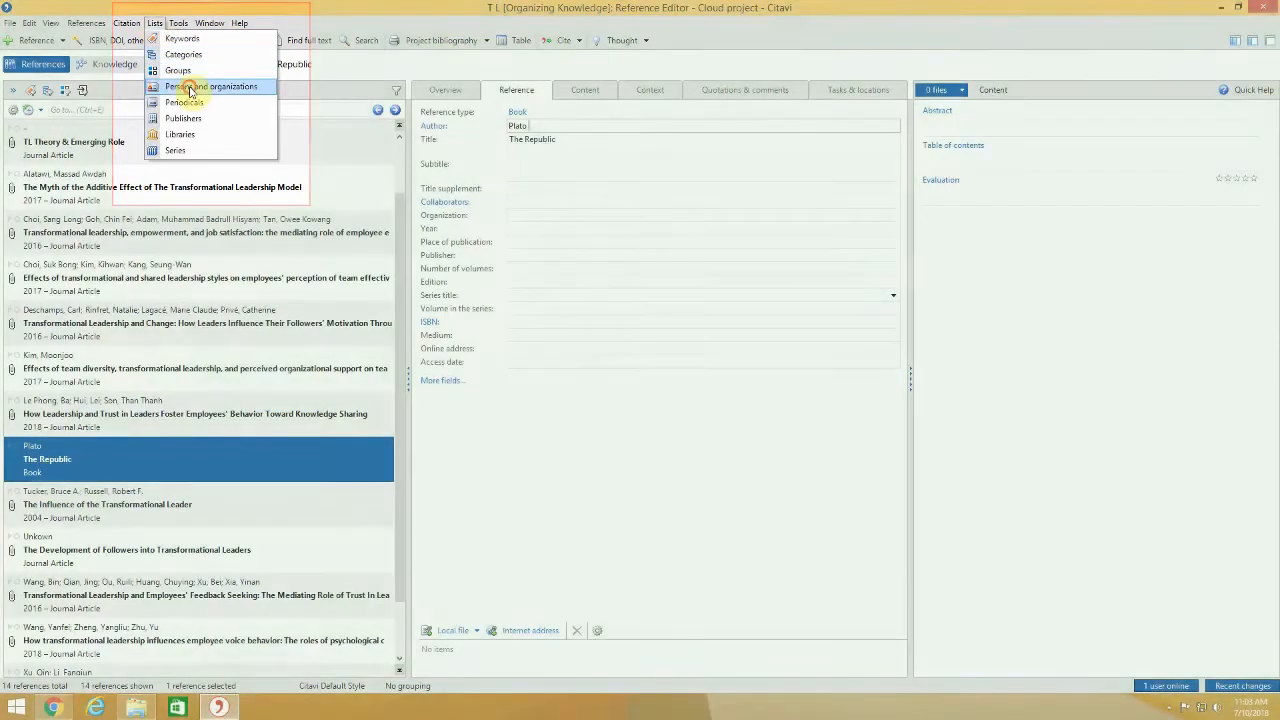
pyautogui.click(190, 86)
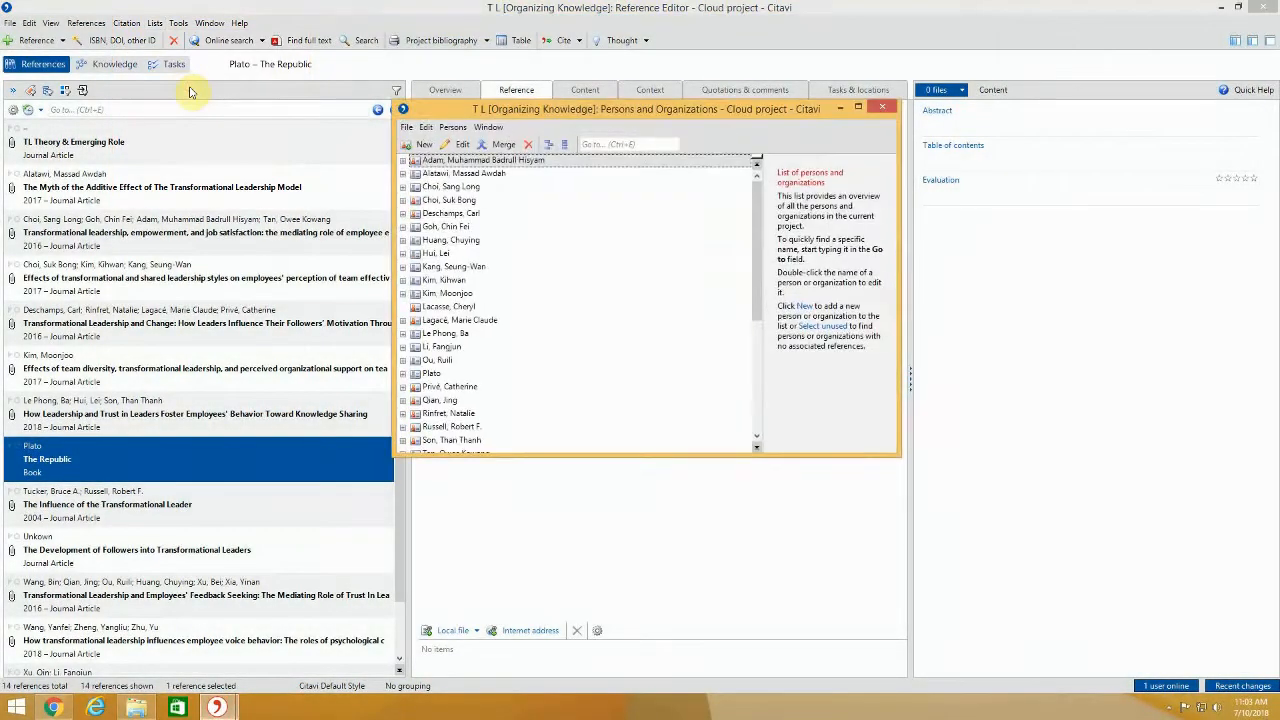
pyautogui.click(668, 145)
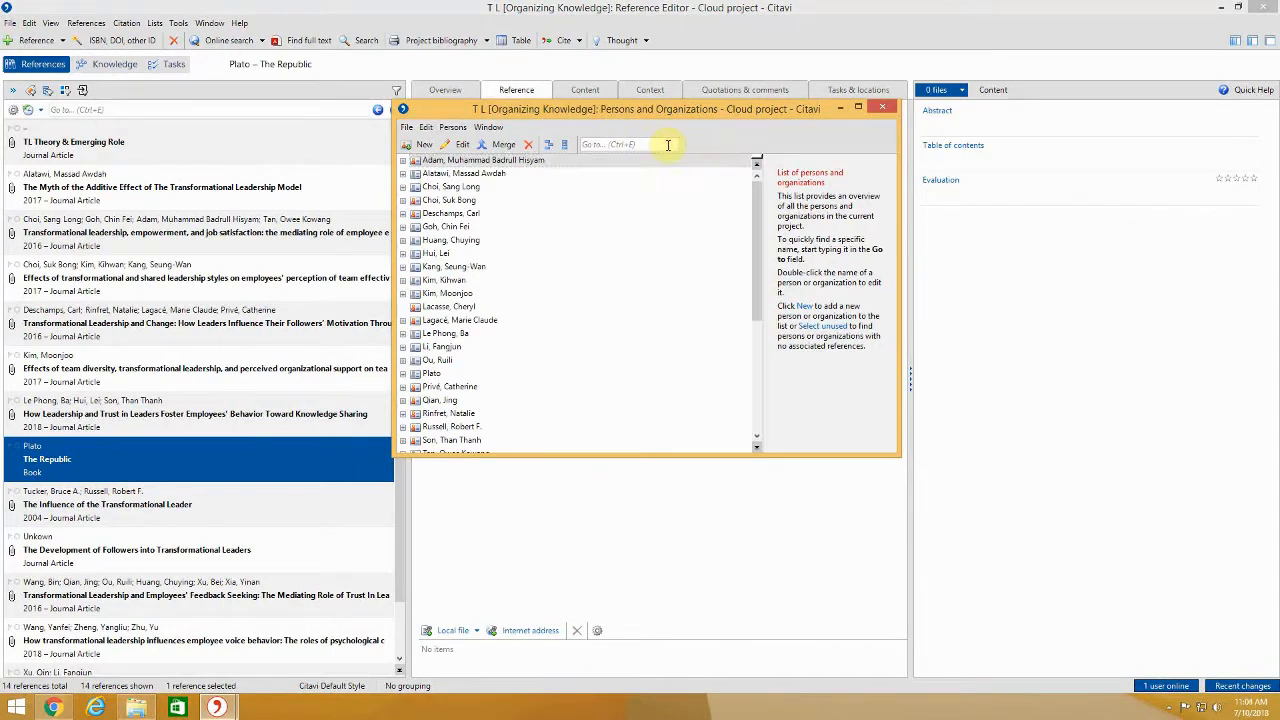
pyautogui.write('Plato')
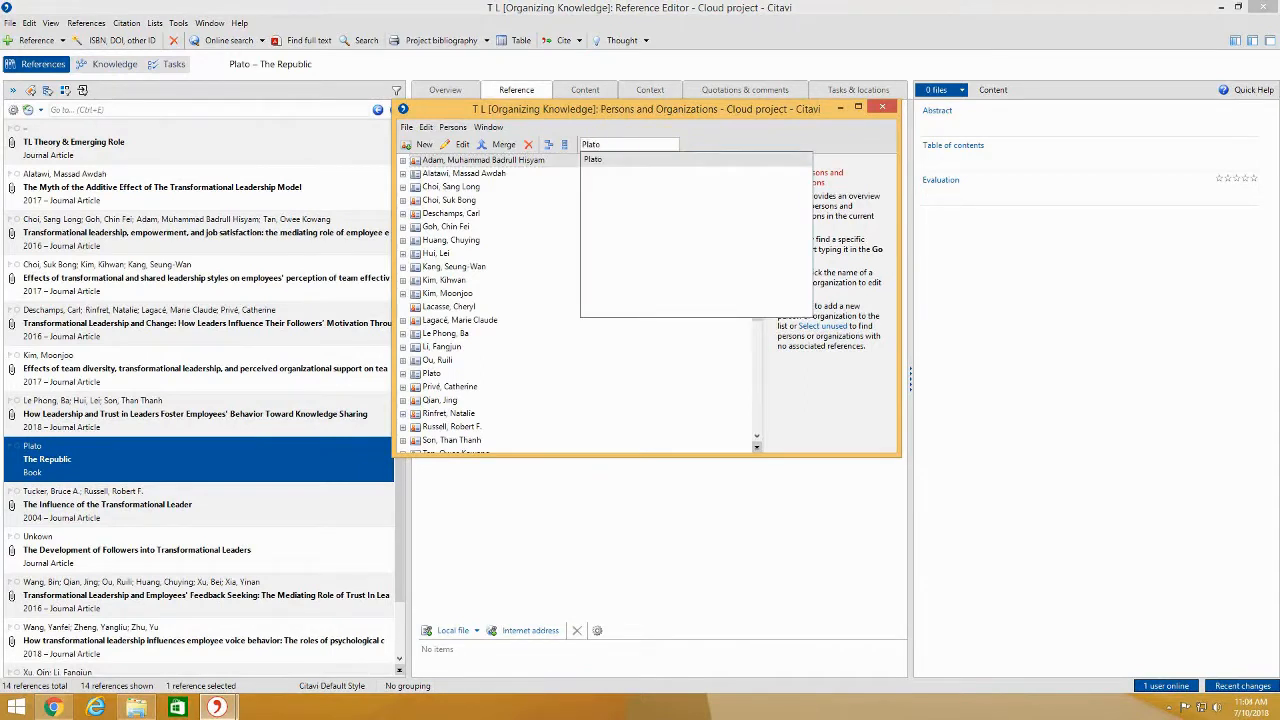
pyautogui.click(612, 161)
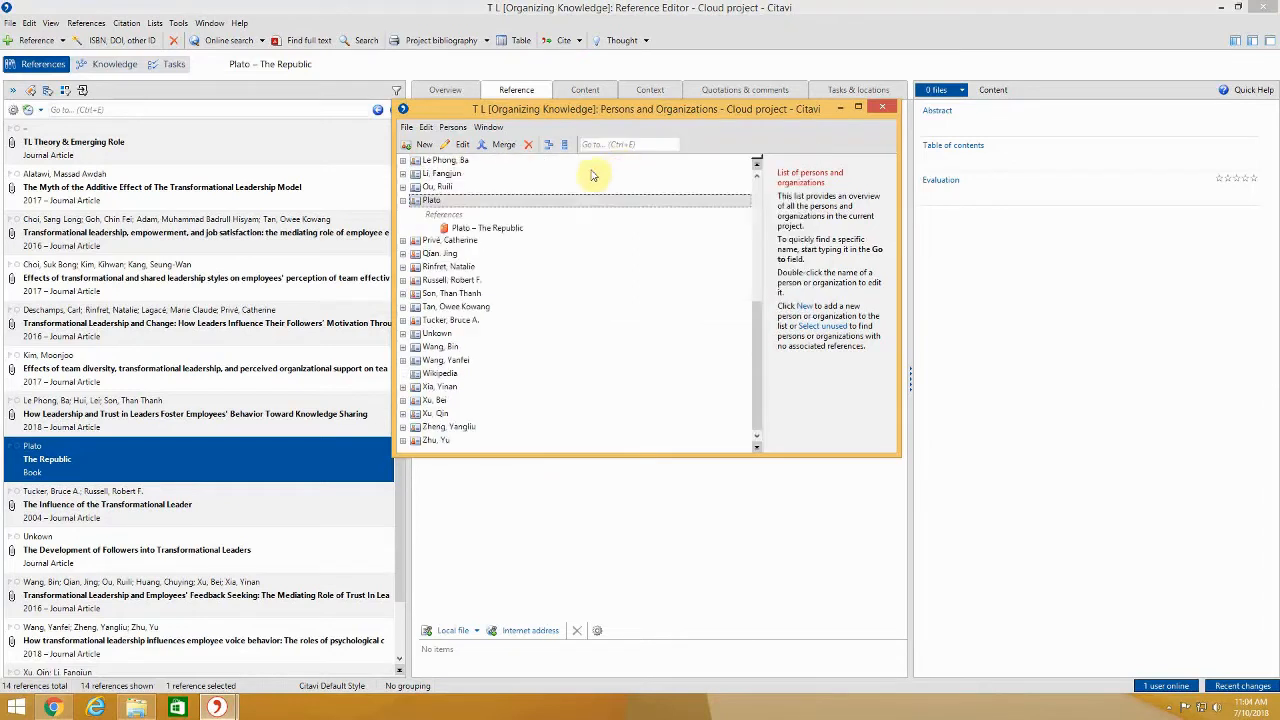
pyautogui.doubleClick(449, 203)
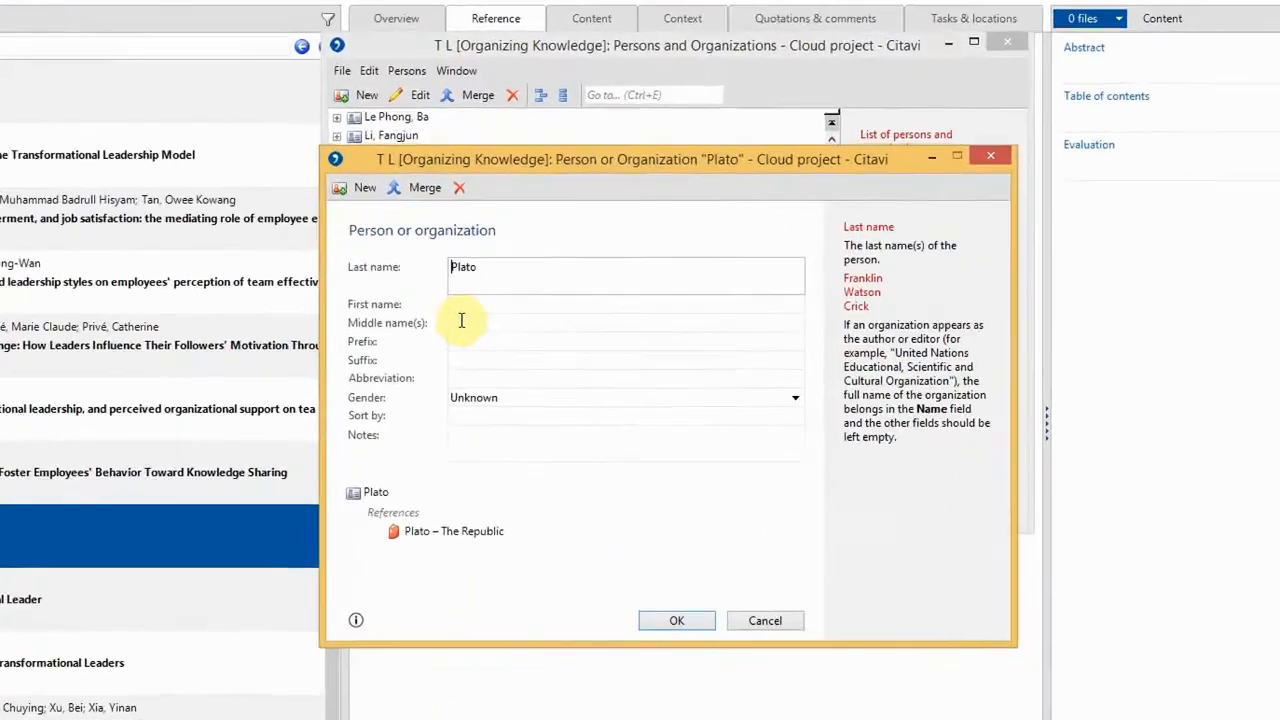
pyautogui.click(455, 302)
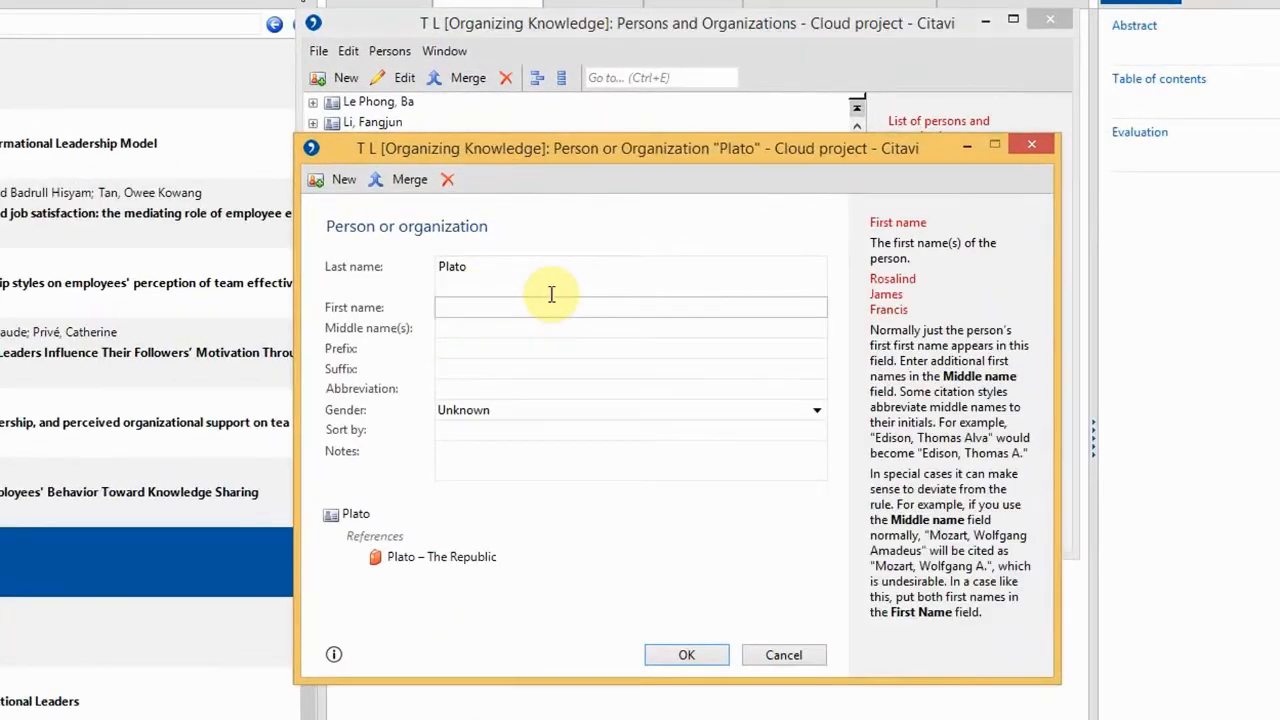
pyautogui.write('...')
pyautogui.click(714, 656)
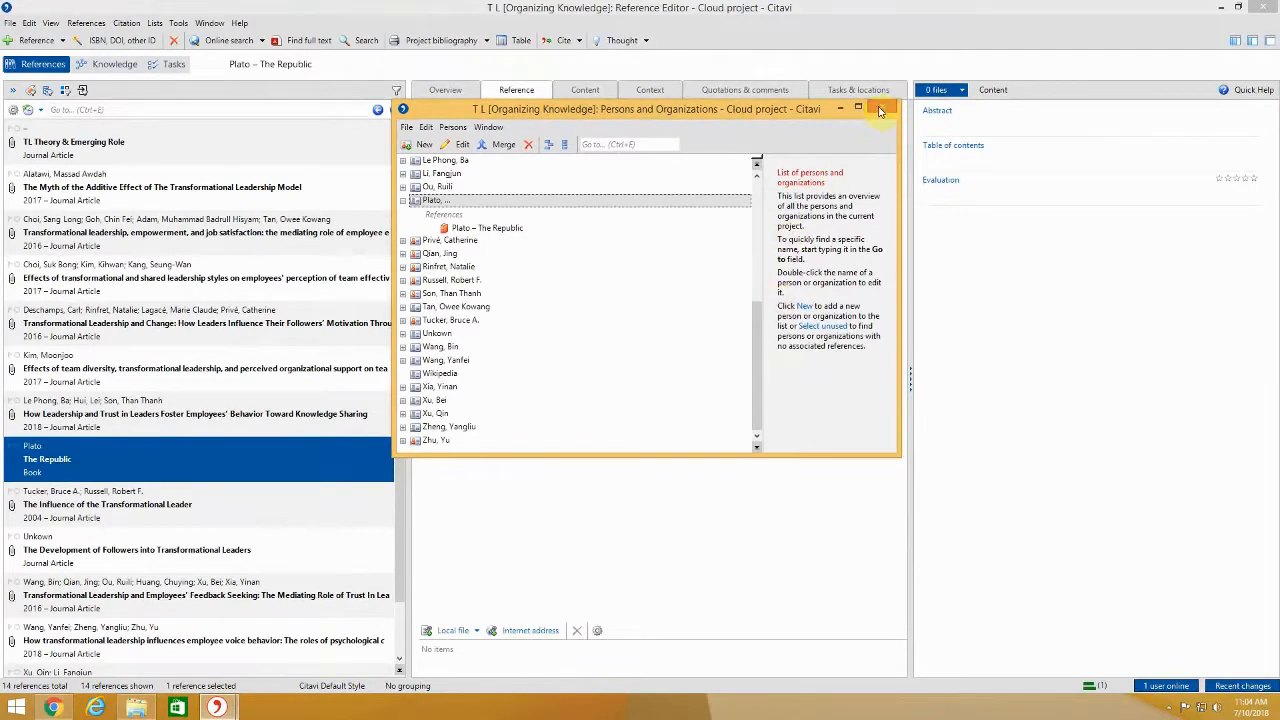
pyautogui.click(881, 107)
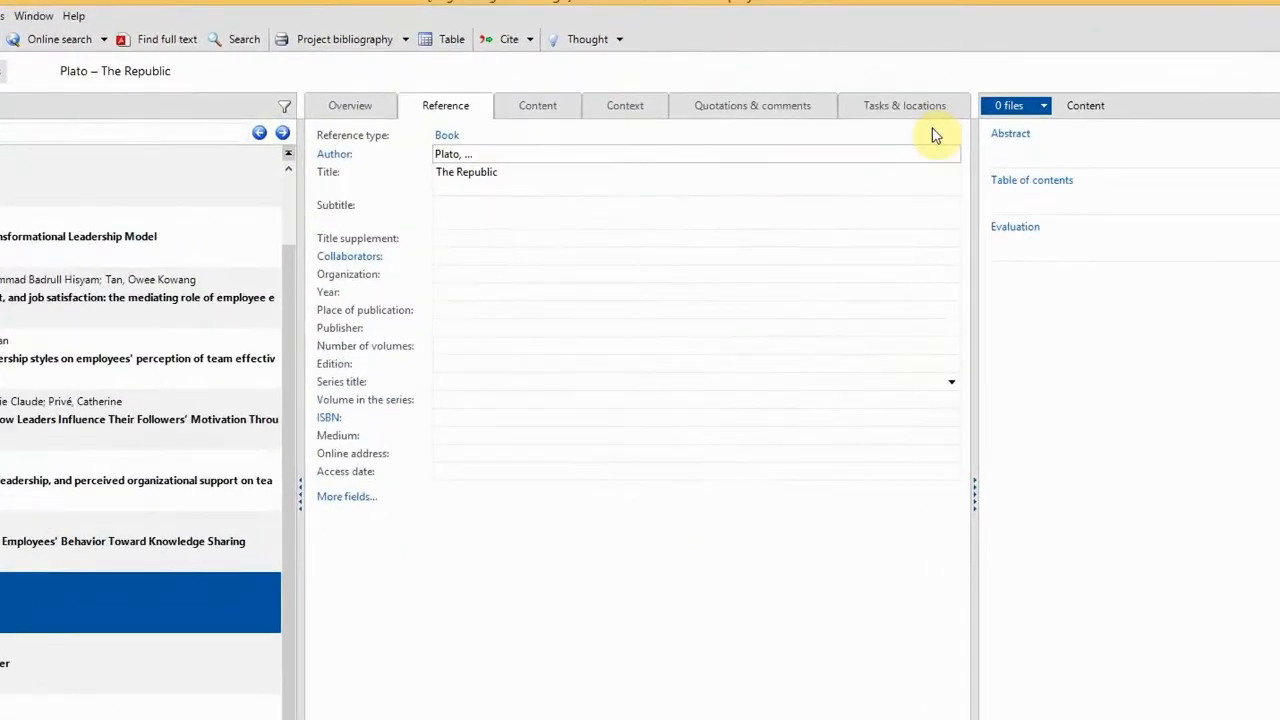
pyautogui.click(674, 126)
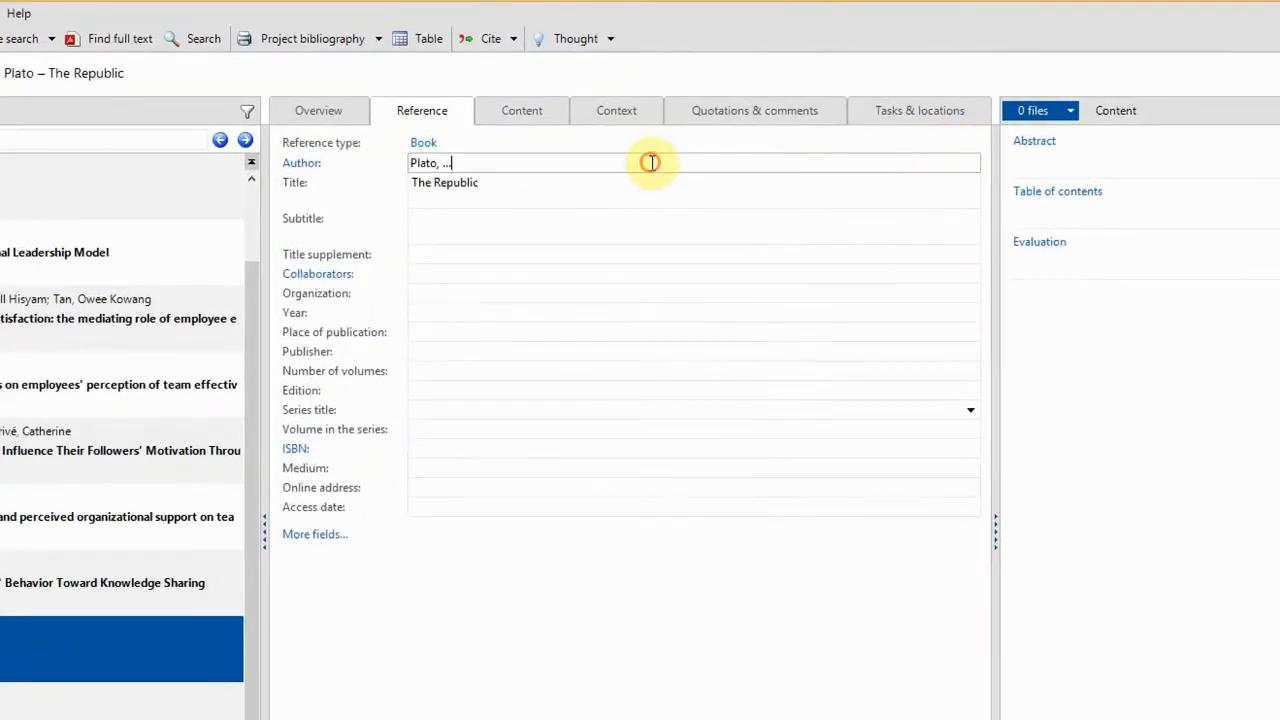
pyautogui.click(627, 236)
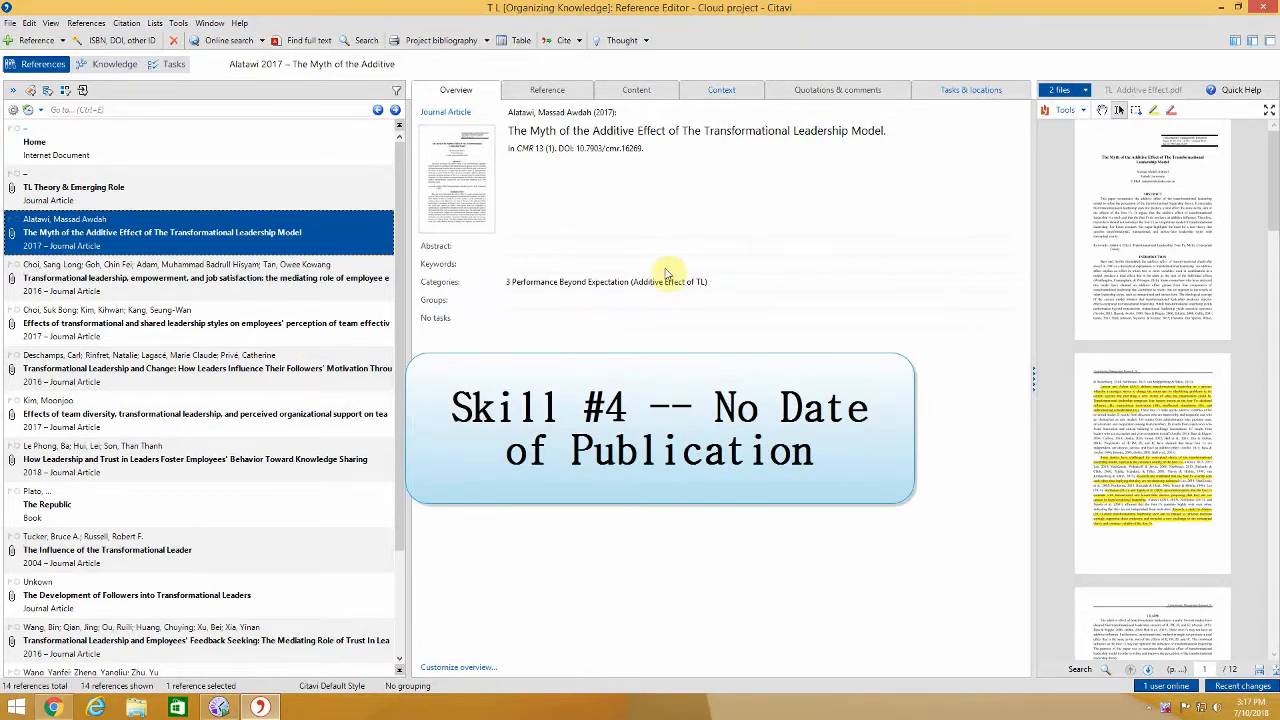
# Step: Set the year of Plato's book The Republic to "n.d." in its reference data
pyautogui.click(168, 518)
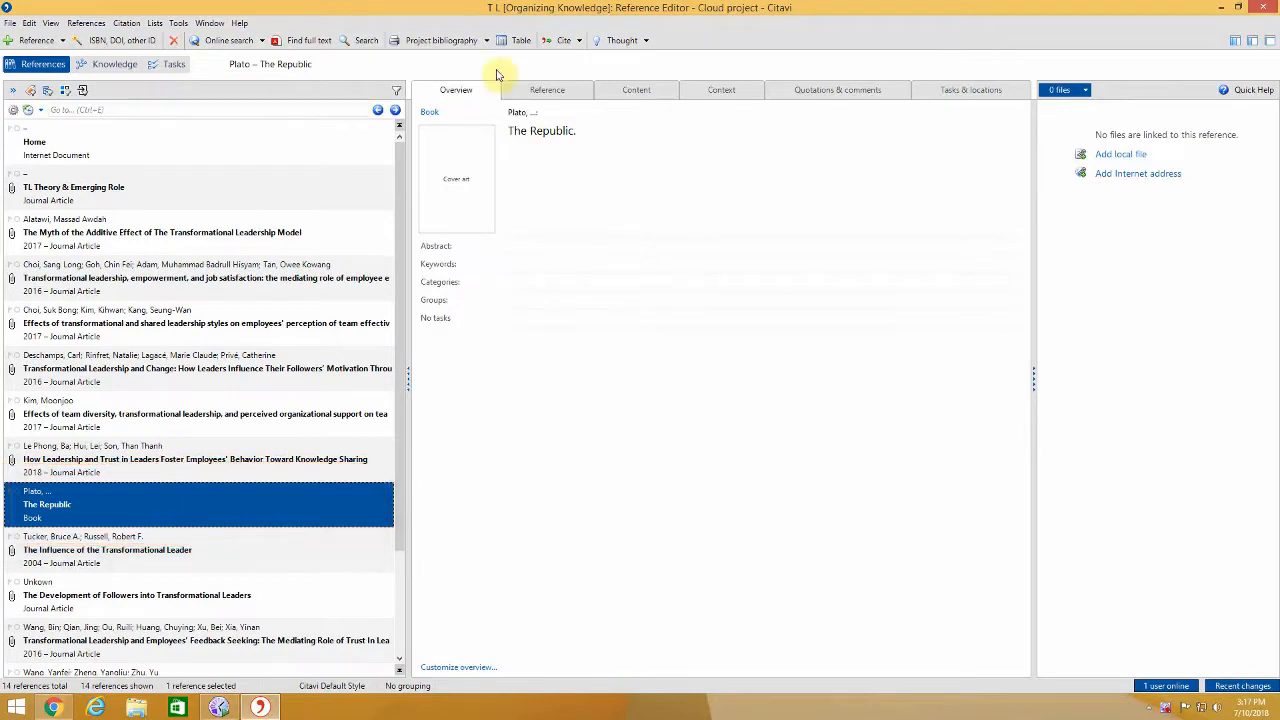
pyautogui.click(551, 90)
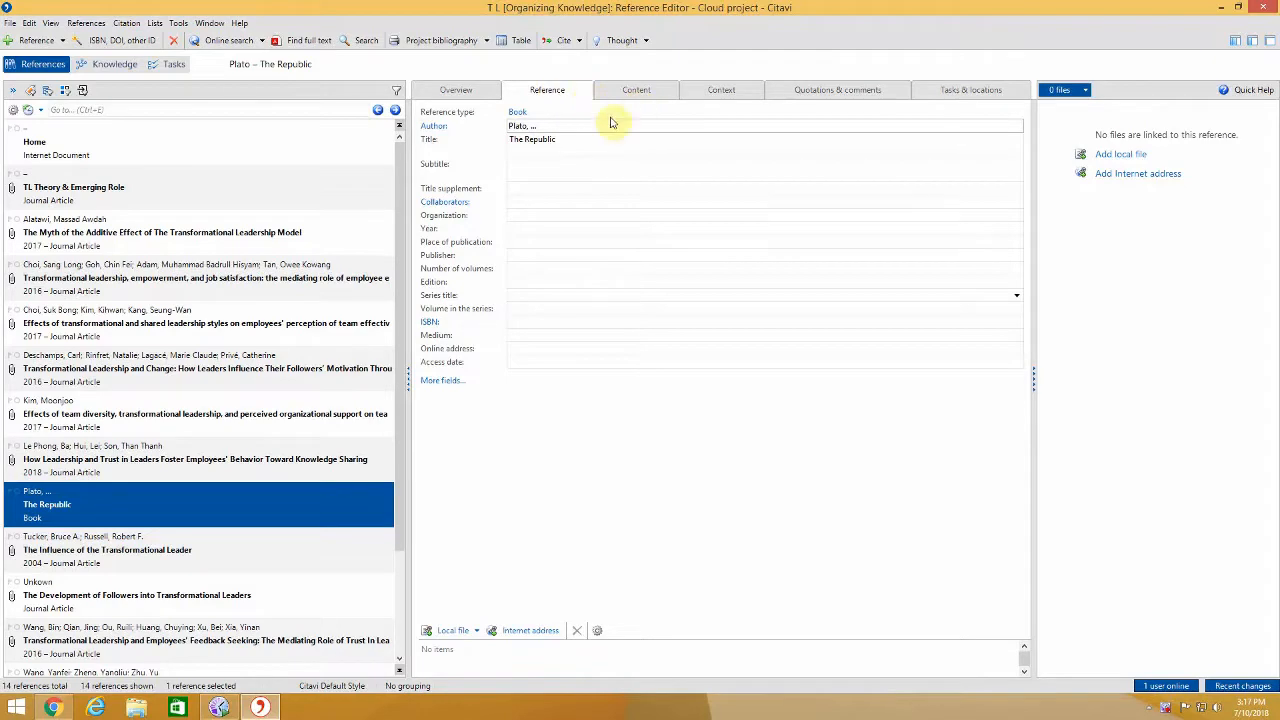
pyautogui.click(515, 229)
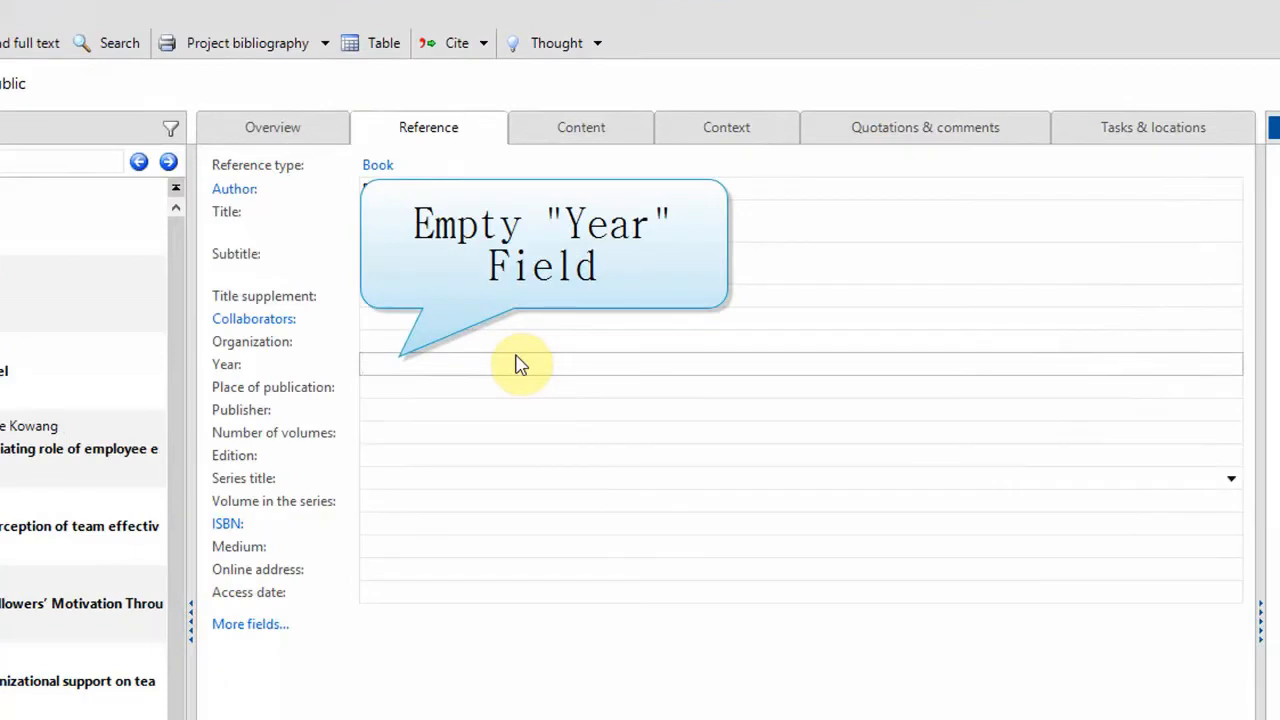
pyautogui.write('n')
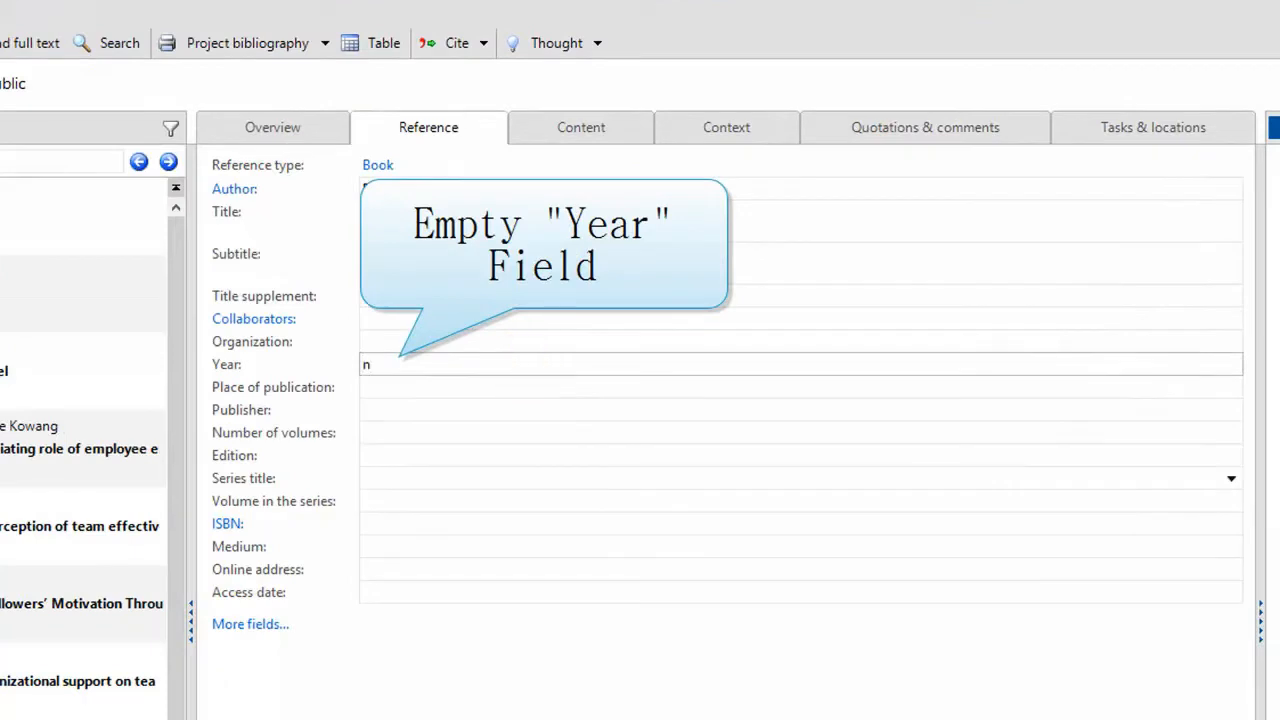
pyautogui.write('.d')
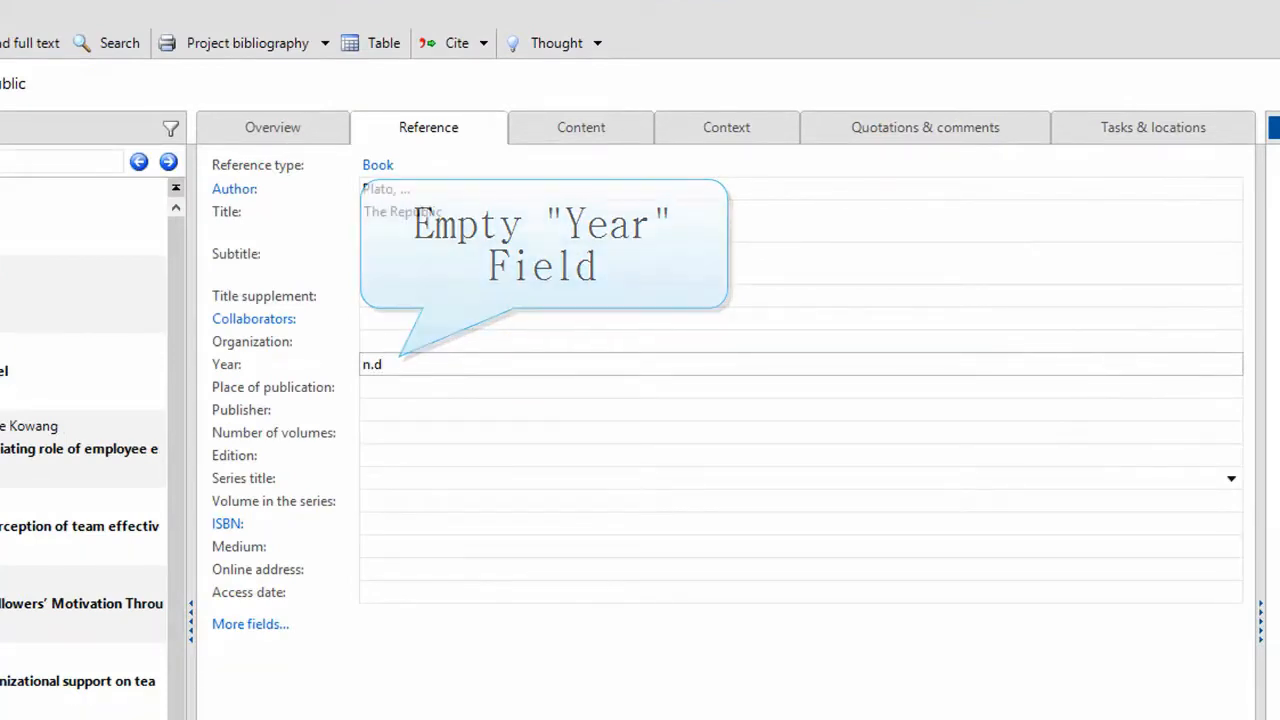
pyautogui.write('.')
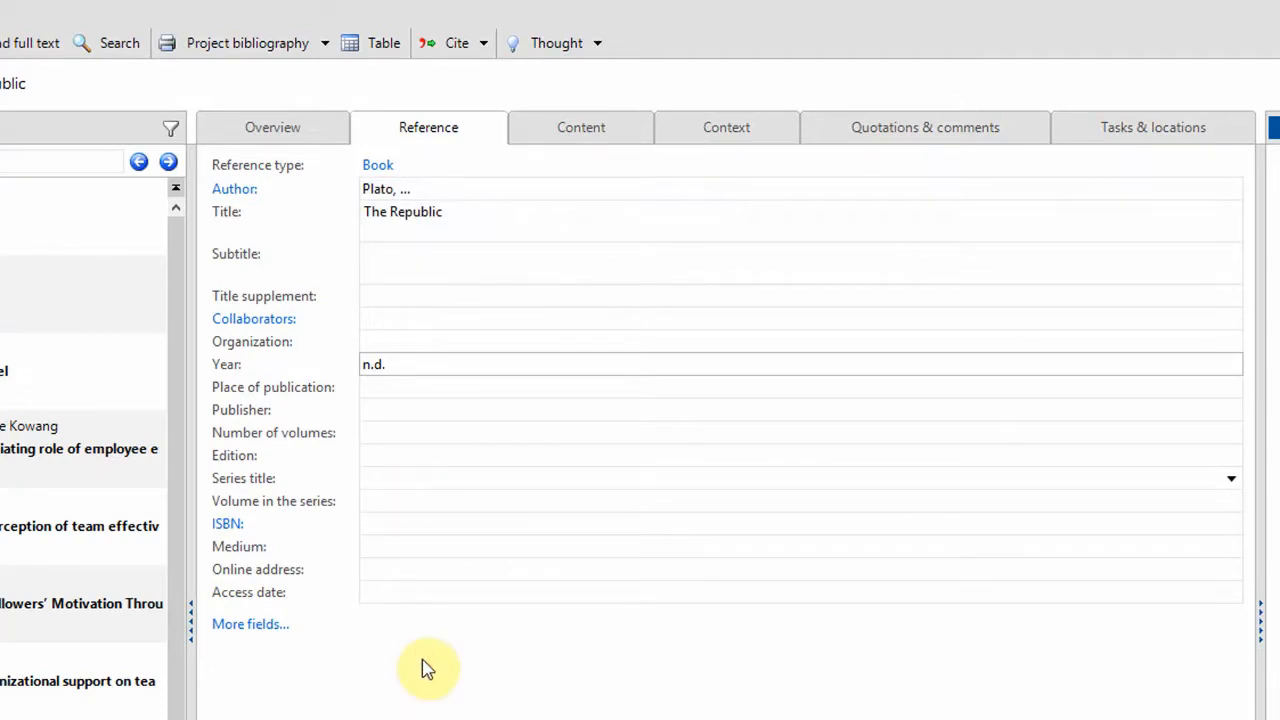
pyautogui.click(423, 593)
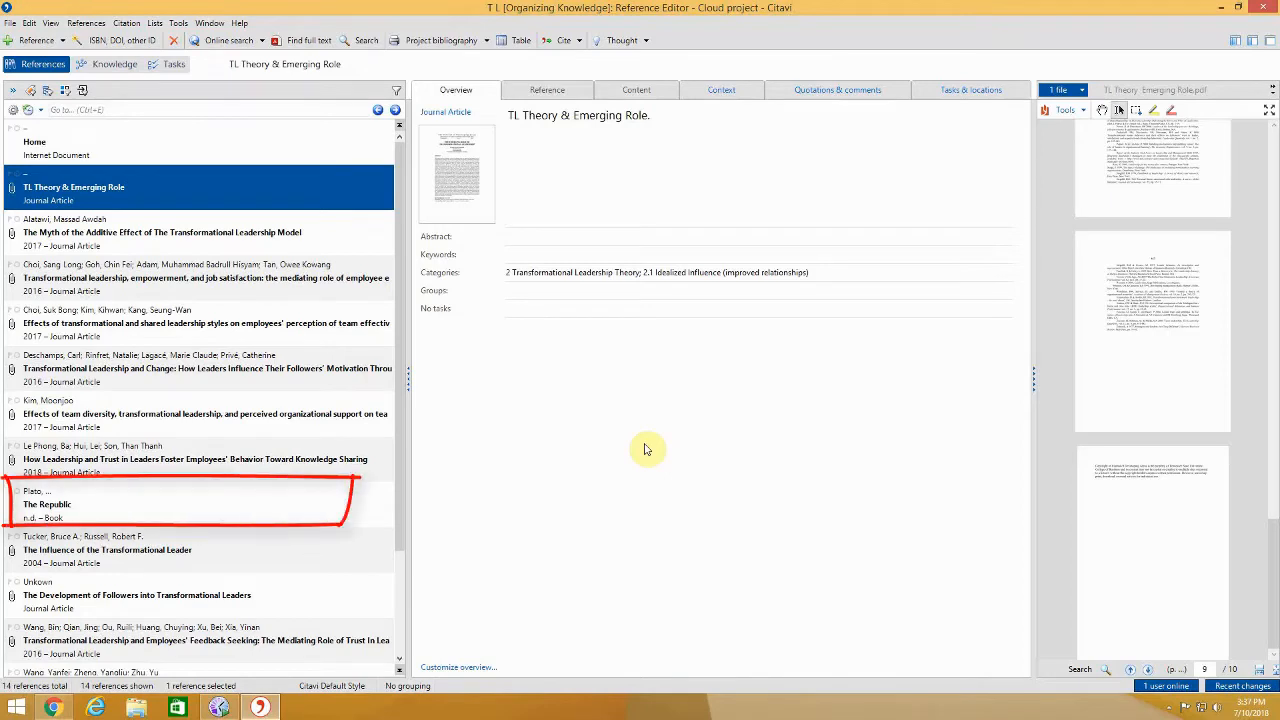
# Step: Set the place of publication of Plato's book The Republic to "n.p." in its reference data
pyautogui.click(208, 515)
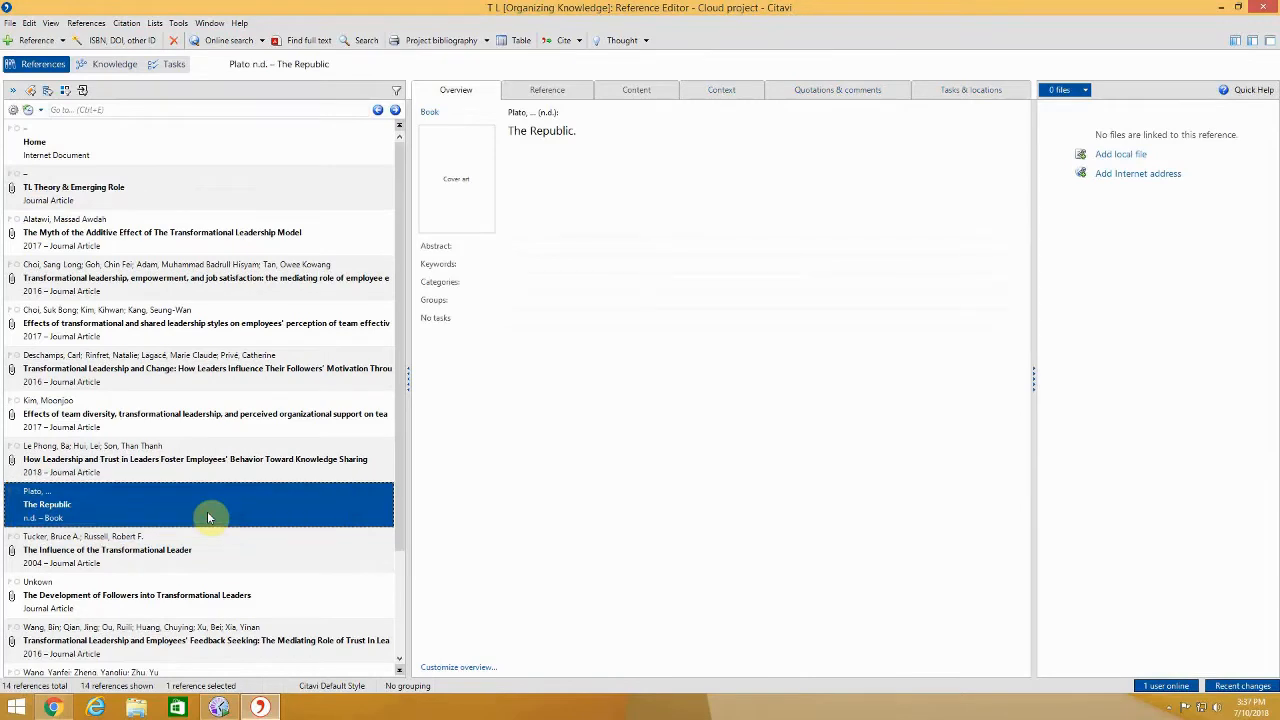
pyautogui.click(538, 92)
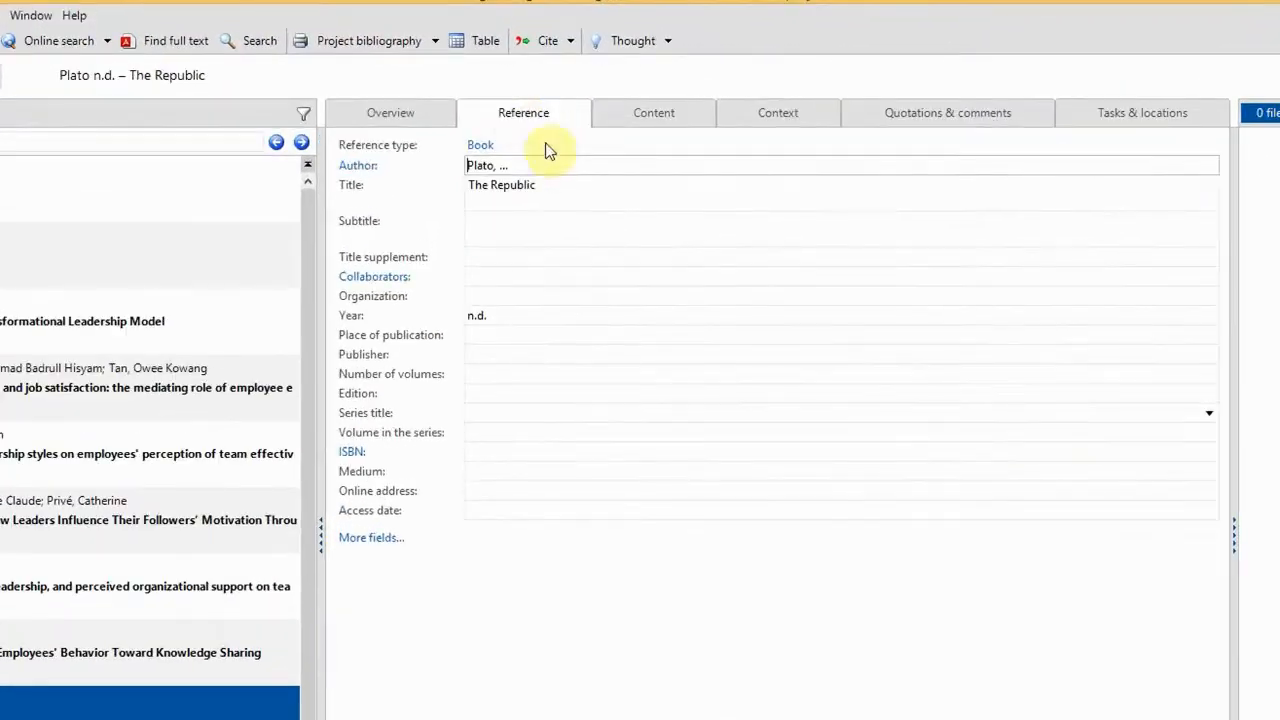
pyautogui.click(490, 335)
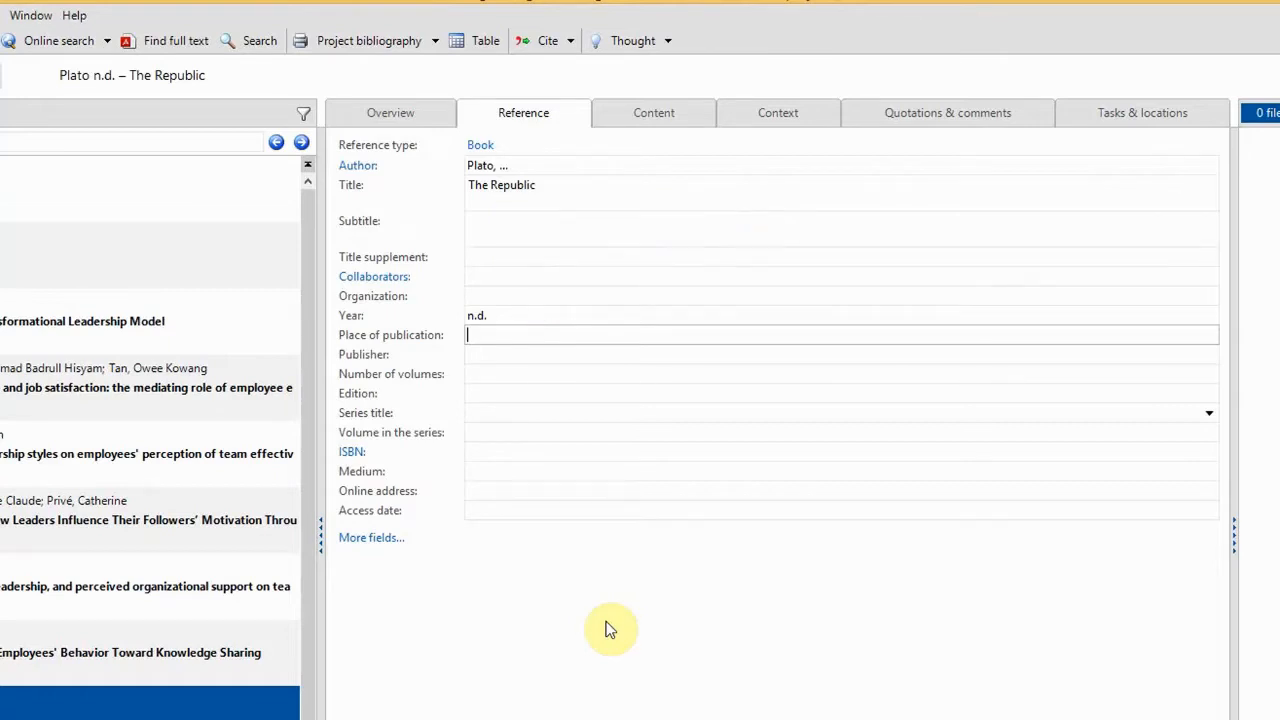
pyautogui.write('n.p.')
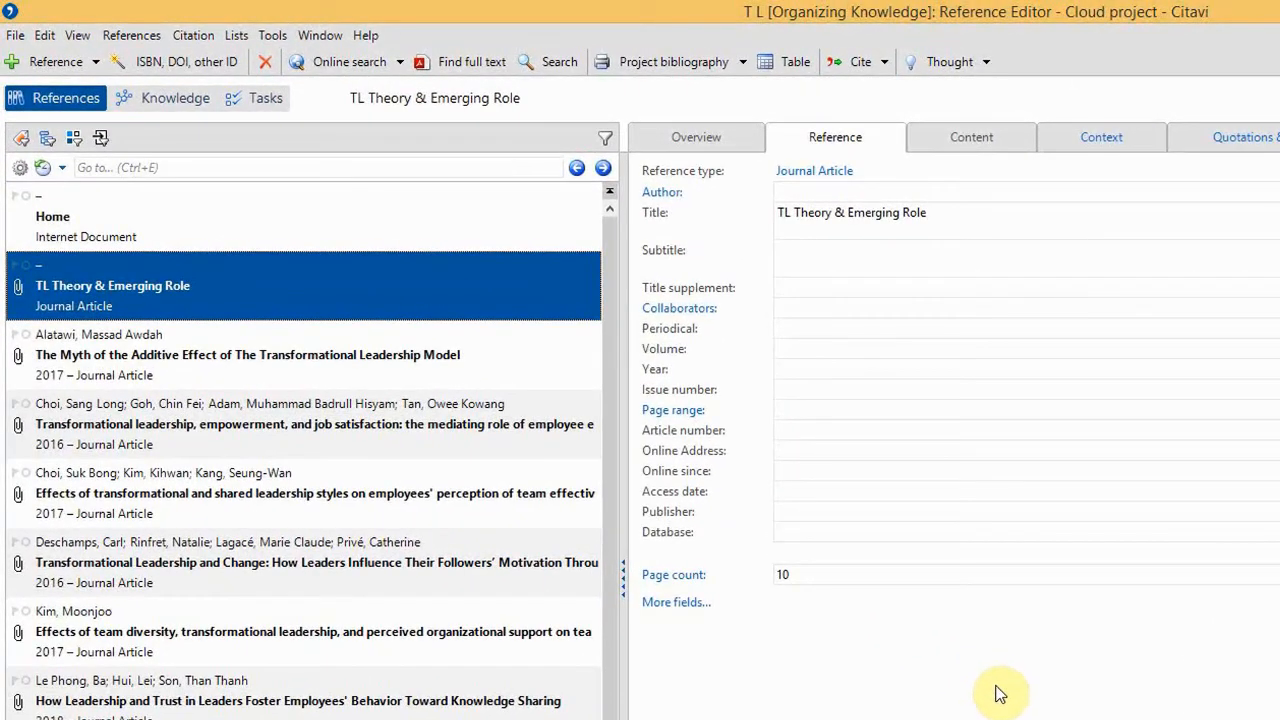
# Step: Filter the project for duplicates and delete the first copy of both the "Development of Followers" and the "employee voice behavior" articles, then clear the filter
pyautogui.click(124, 35)
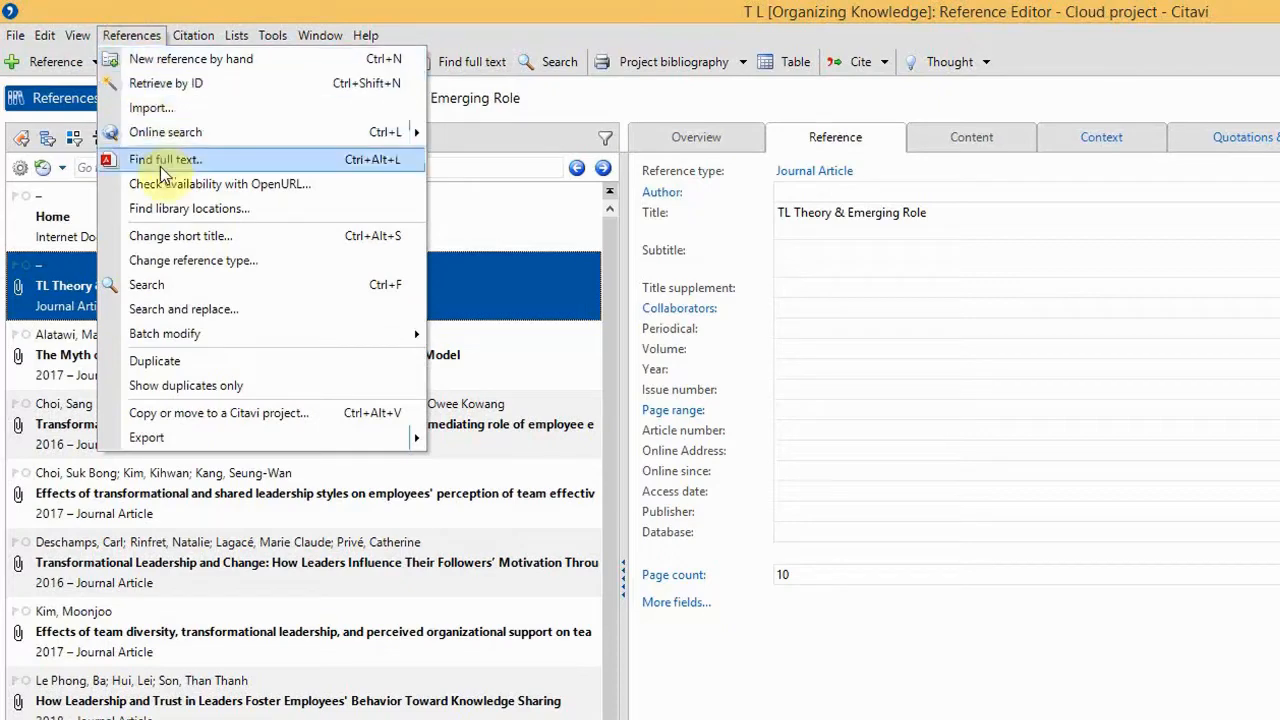
pyautogui.click(208, 388)
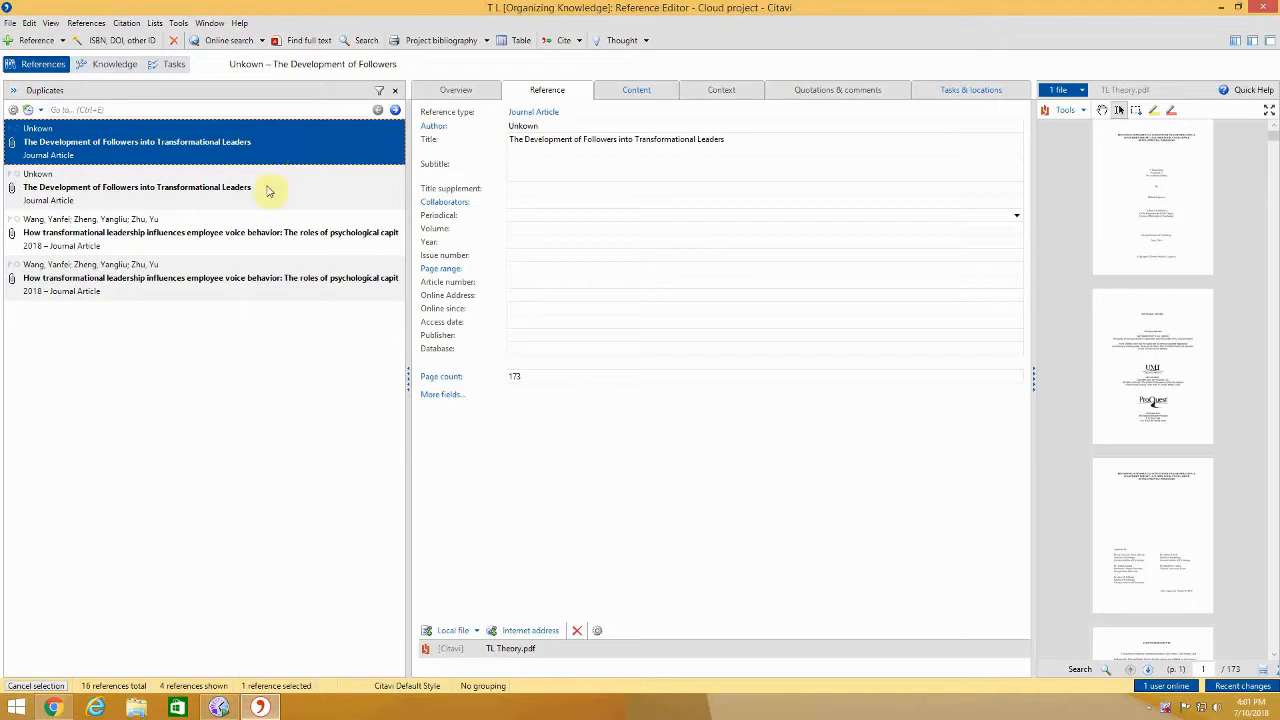
pyautogui.keyDown('ctrl'); pyautogui.click(267, 240); pyautogui.keyUp('ctrl')
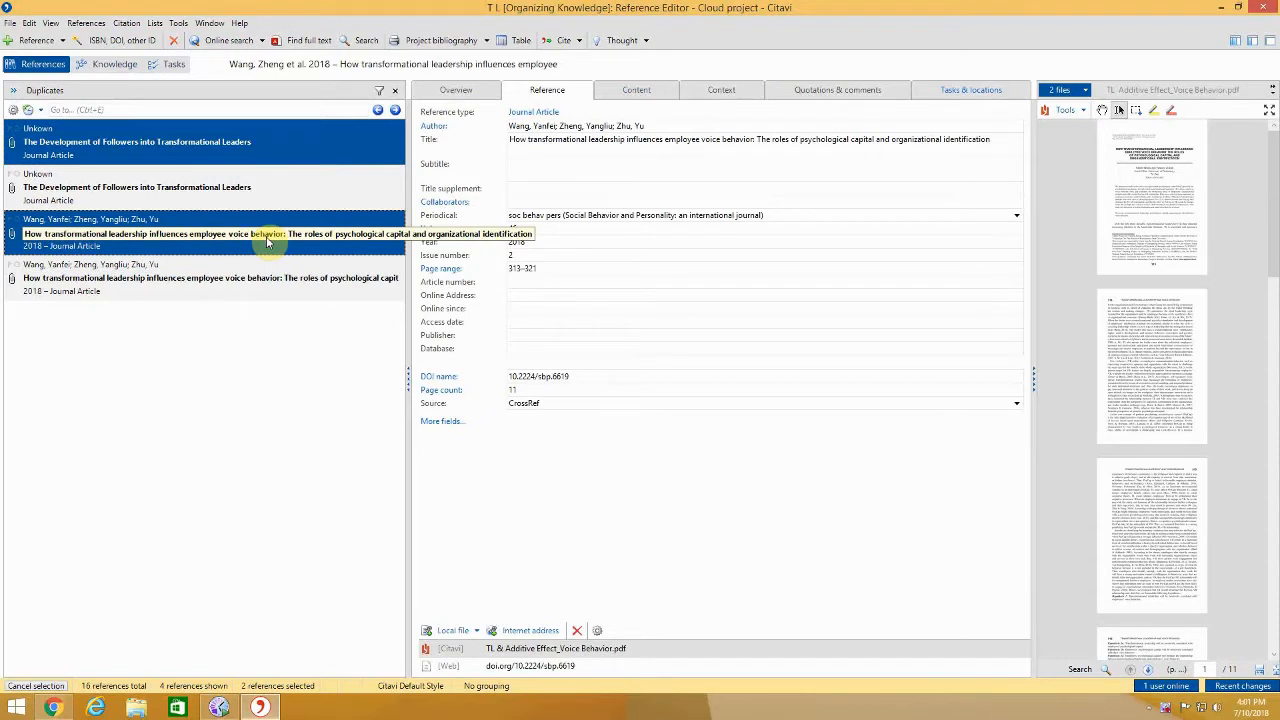
pyautogui.press('Delete')
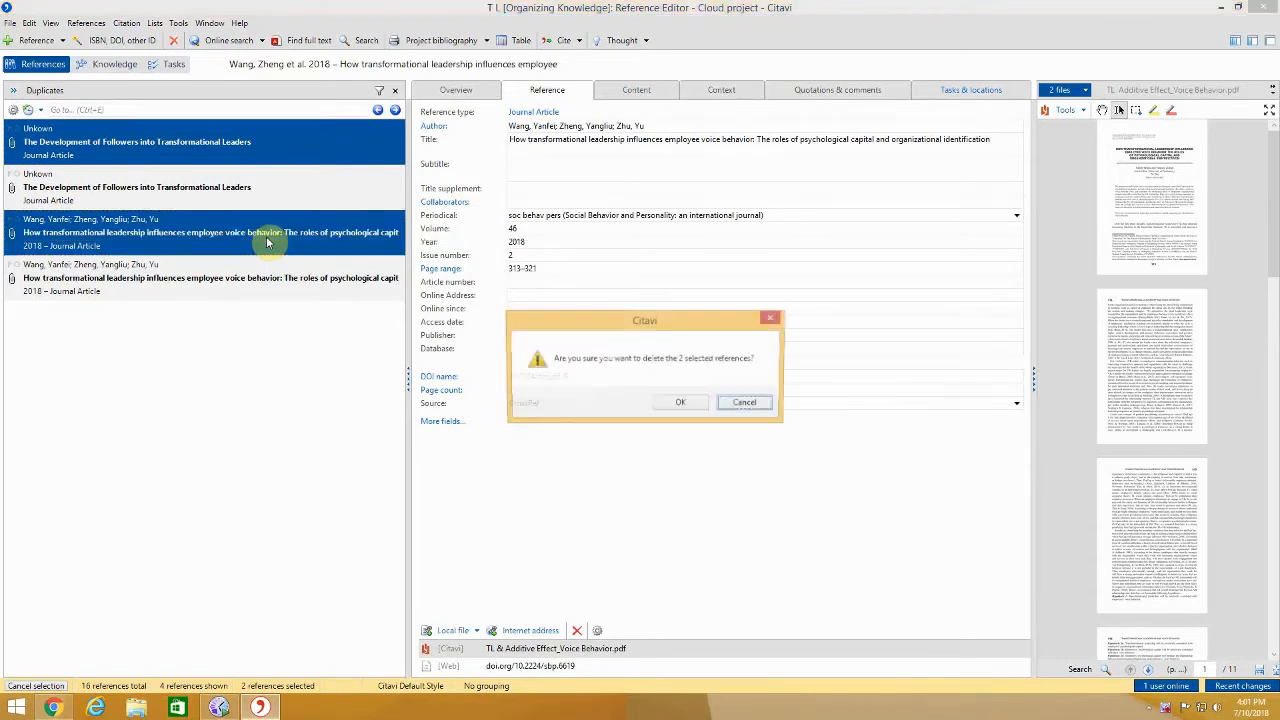
pyautogui.click(680, 405)
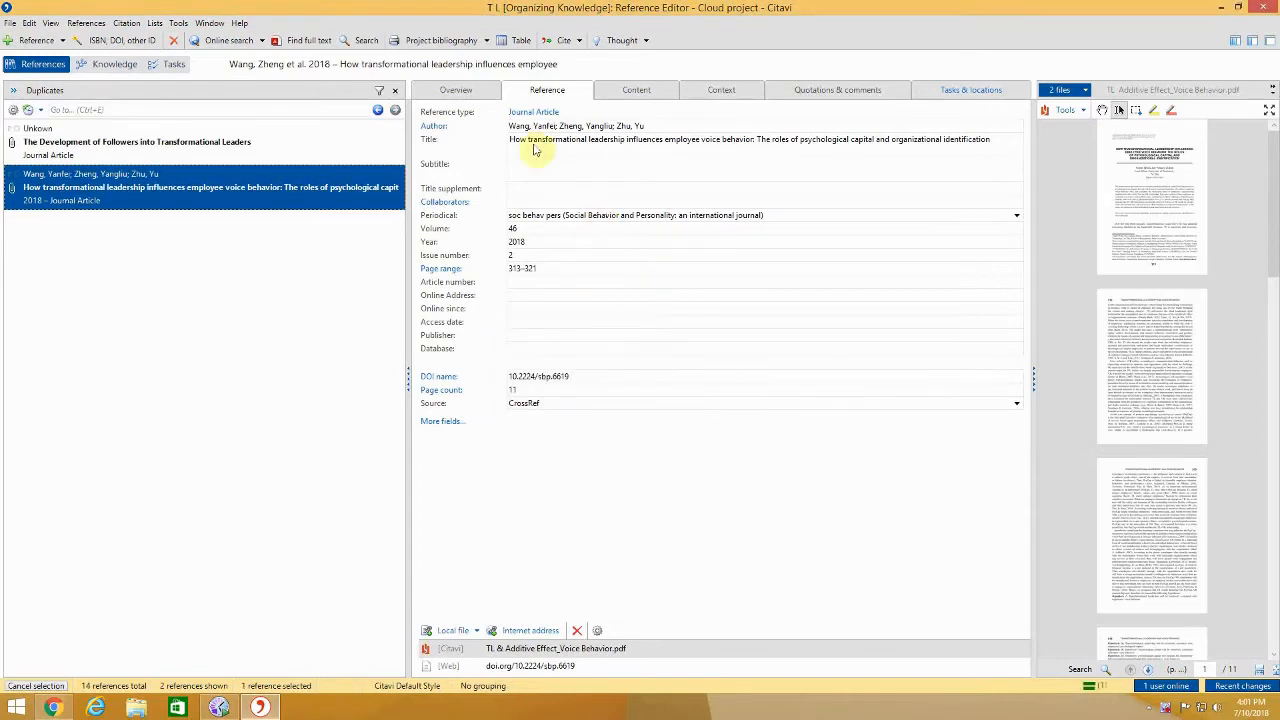
pyautogui.click(398, 92)
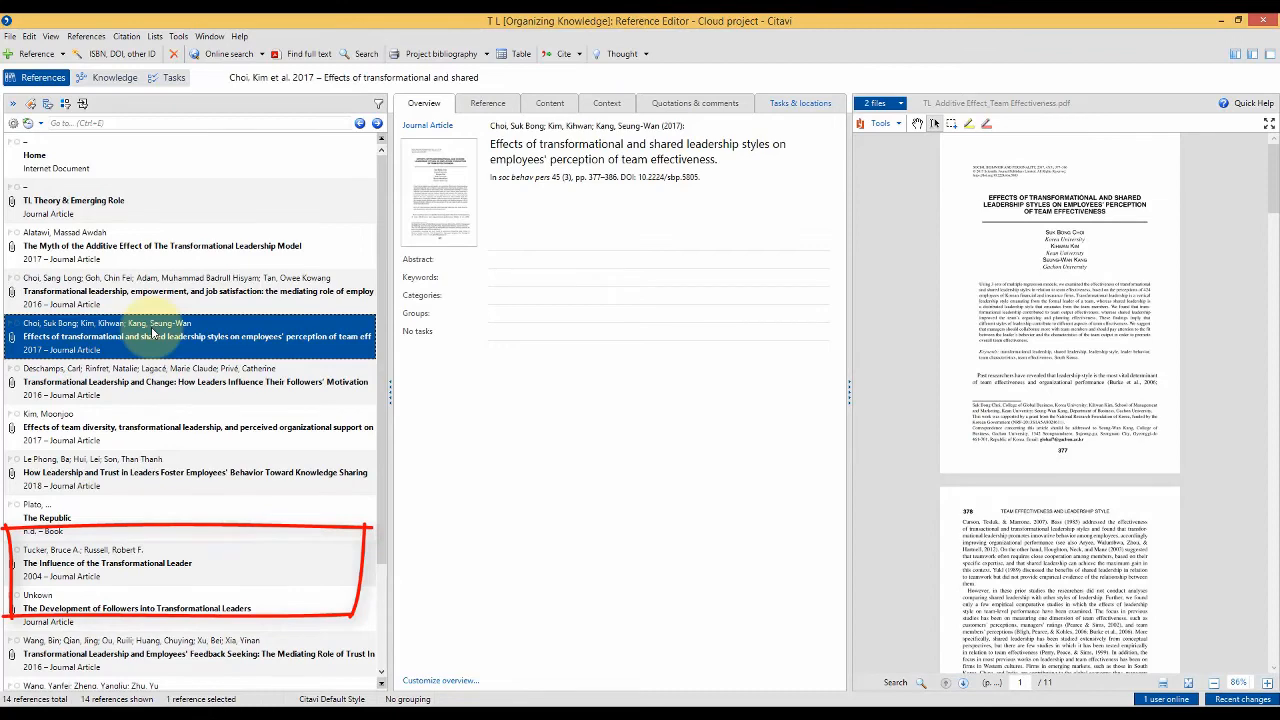
# Step: Rename the PDF attached to the 2004 article The Influence of the Transformational Leader as "The Influence of the Transformational Leaders"
pyautogui.click(110, 573)
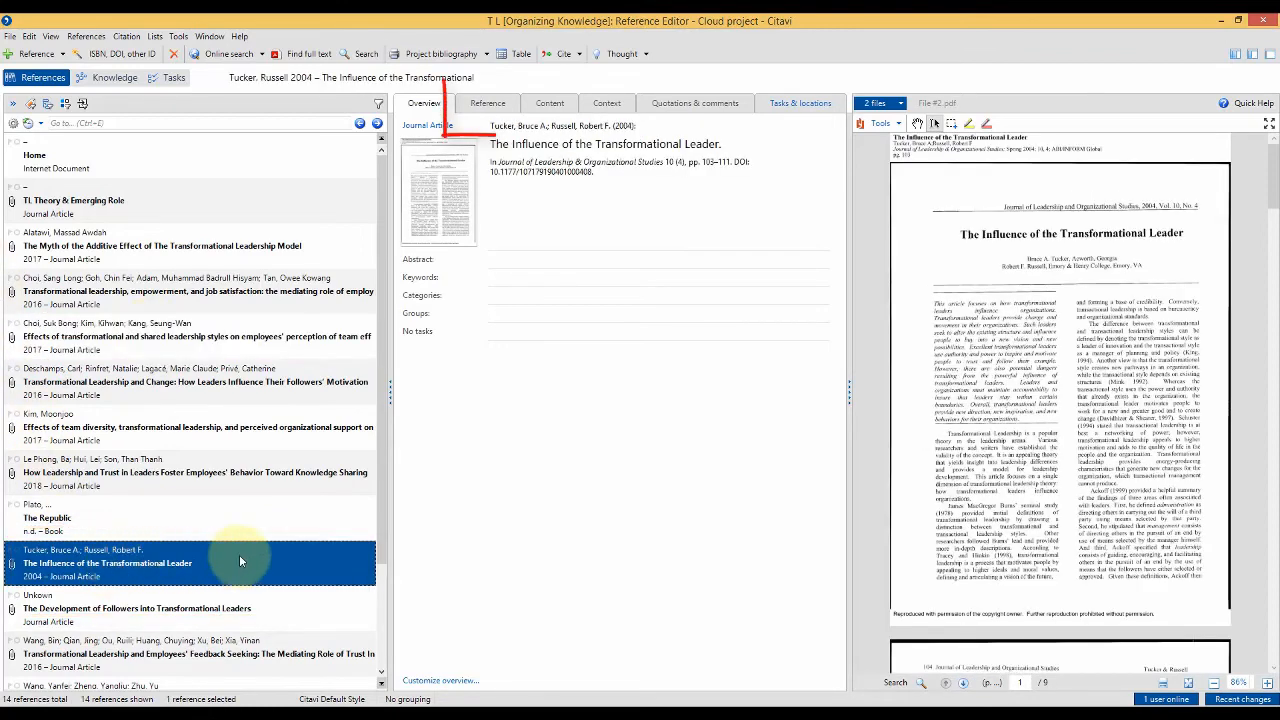
pyautogui.click(497, 108)
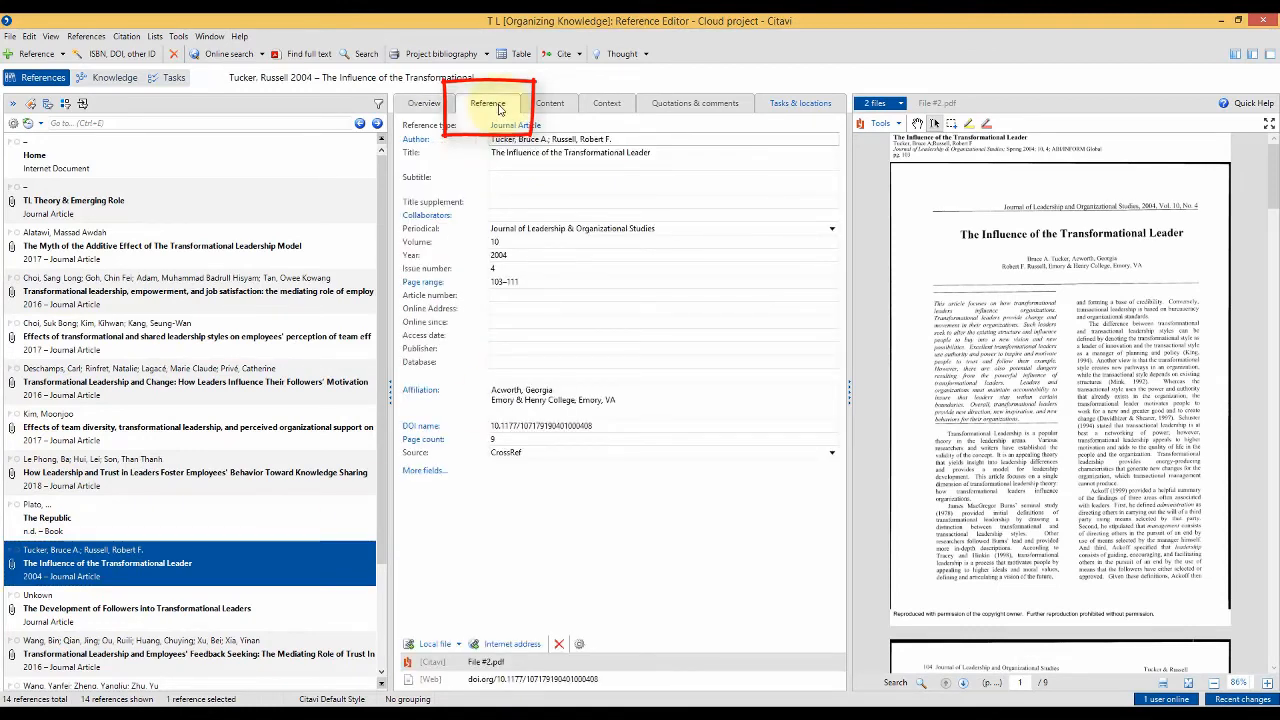
pyautogui.click(579, 644)
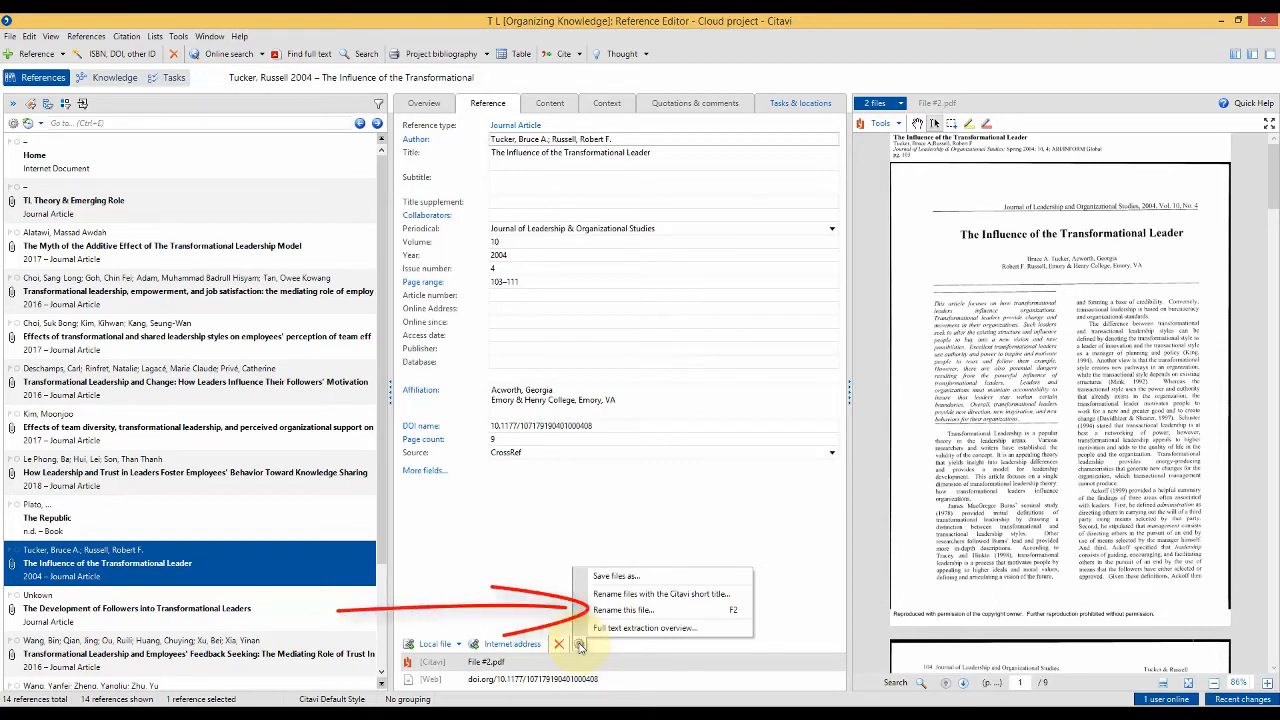
pyautogui.click(605, 611)
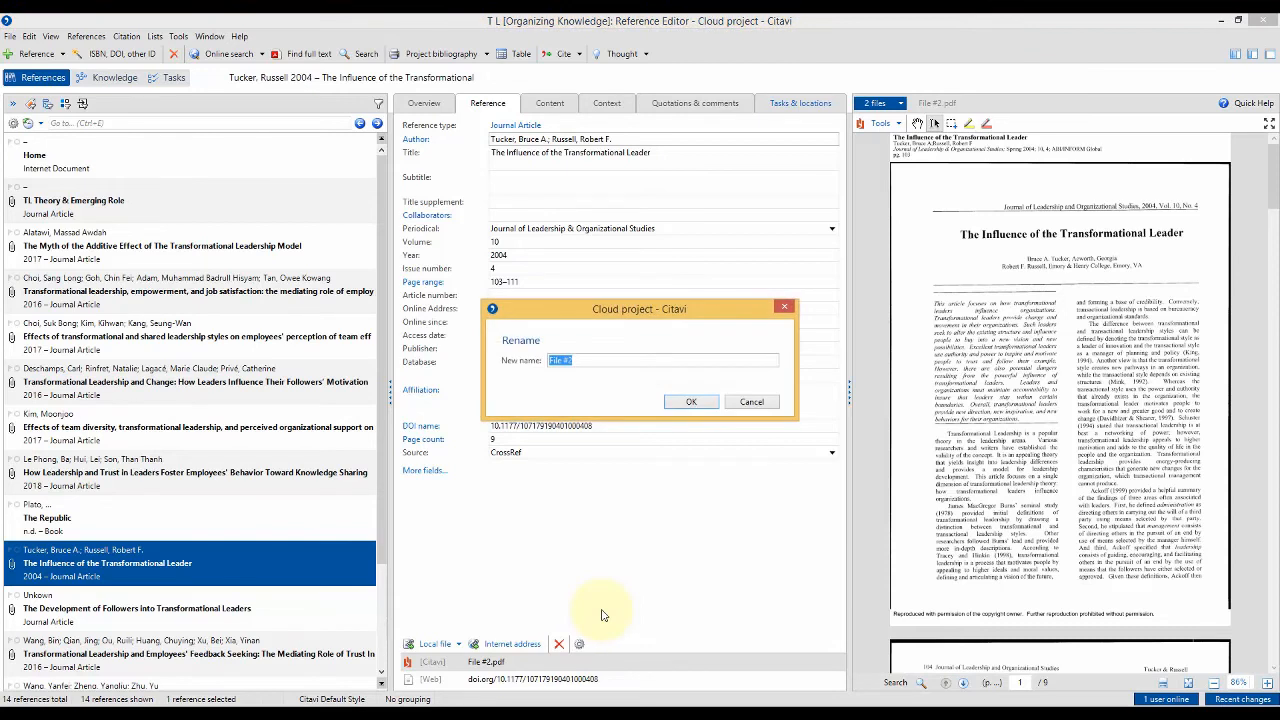
pyautogui.write('The Influence of the Transformational Leaders')
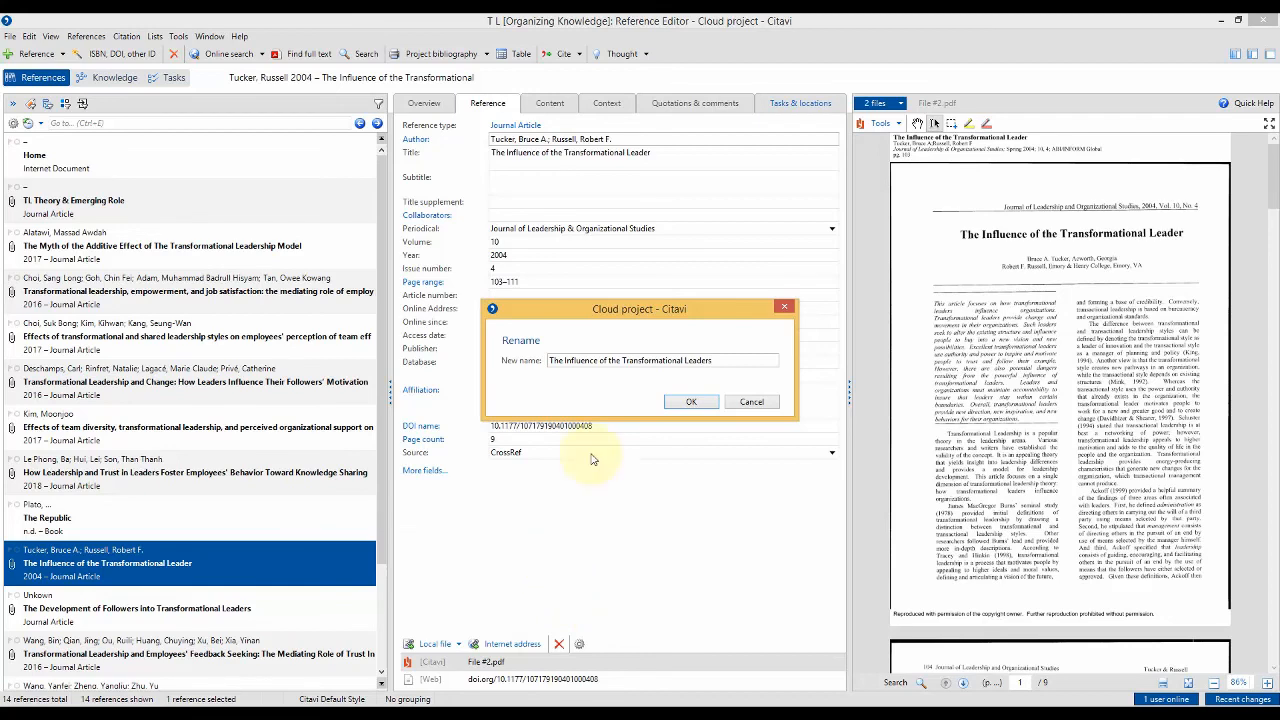
pyautogui.click(688, 401)
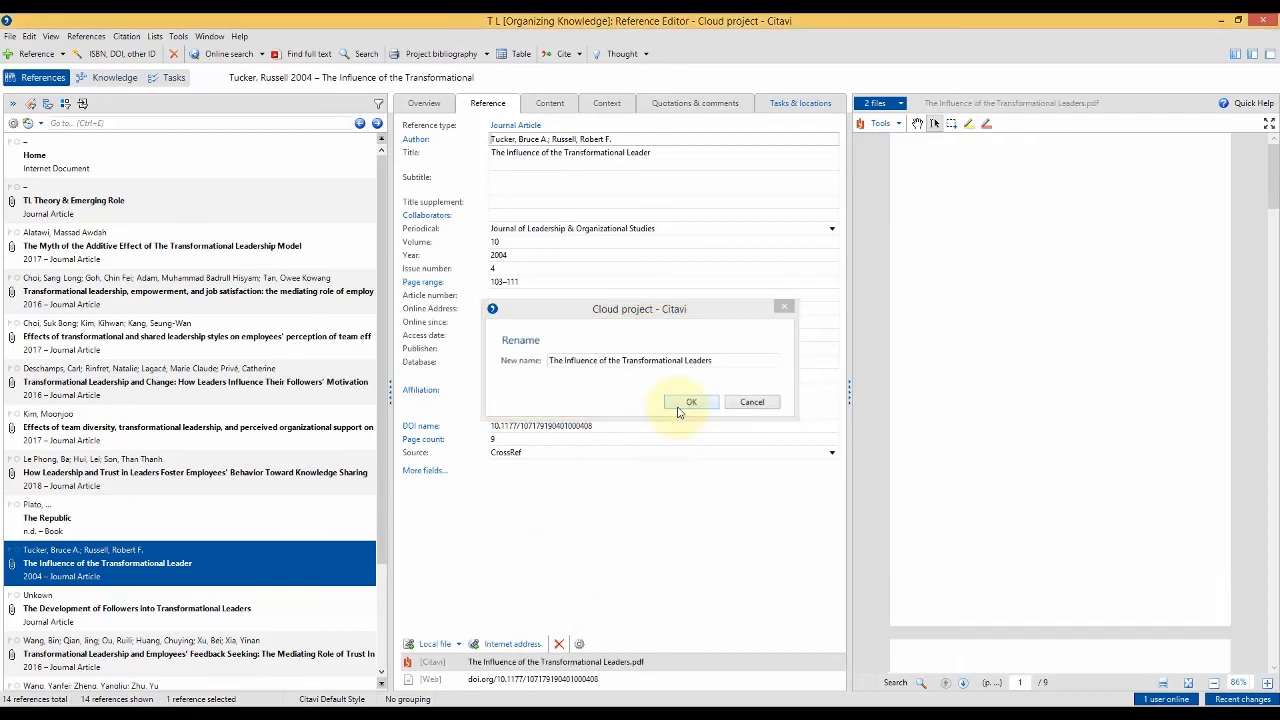